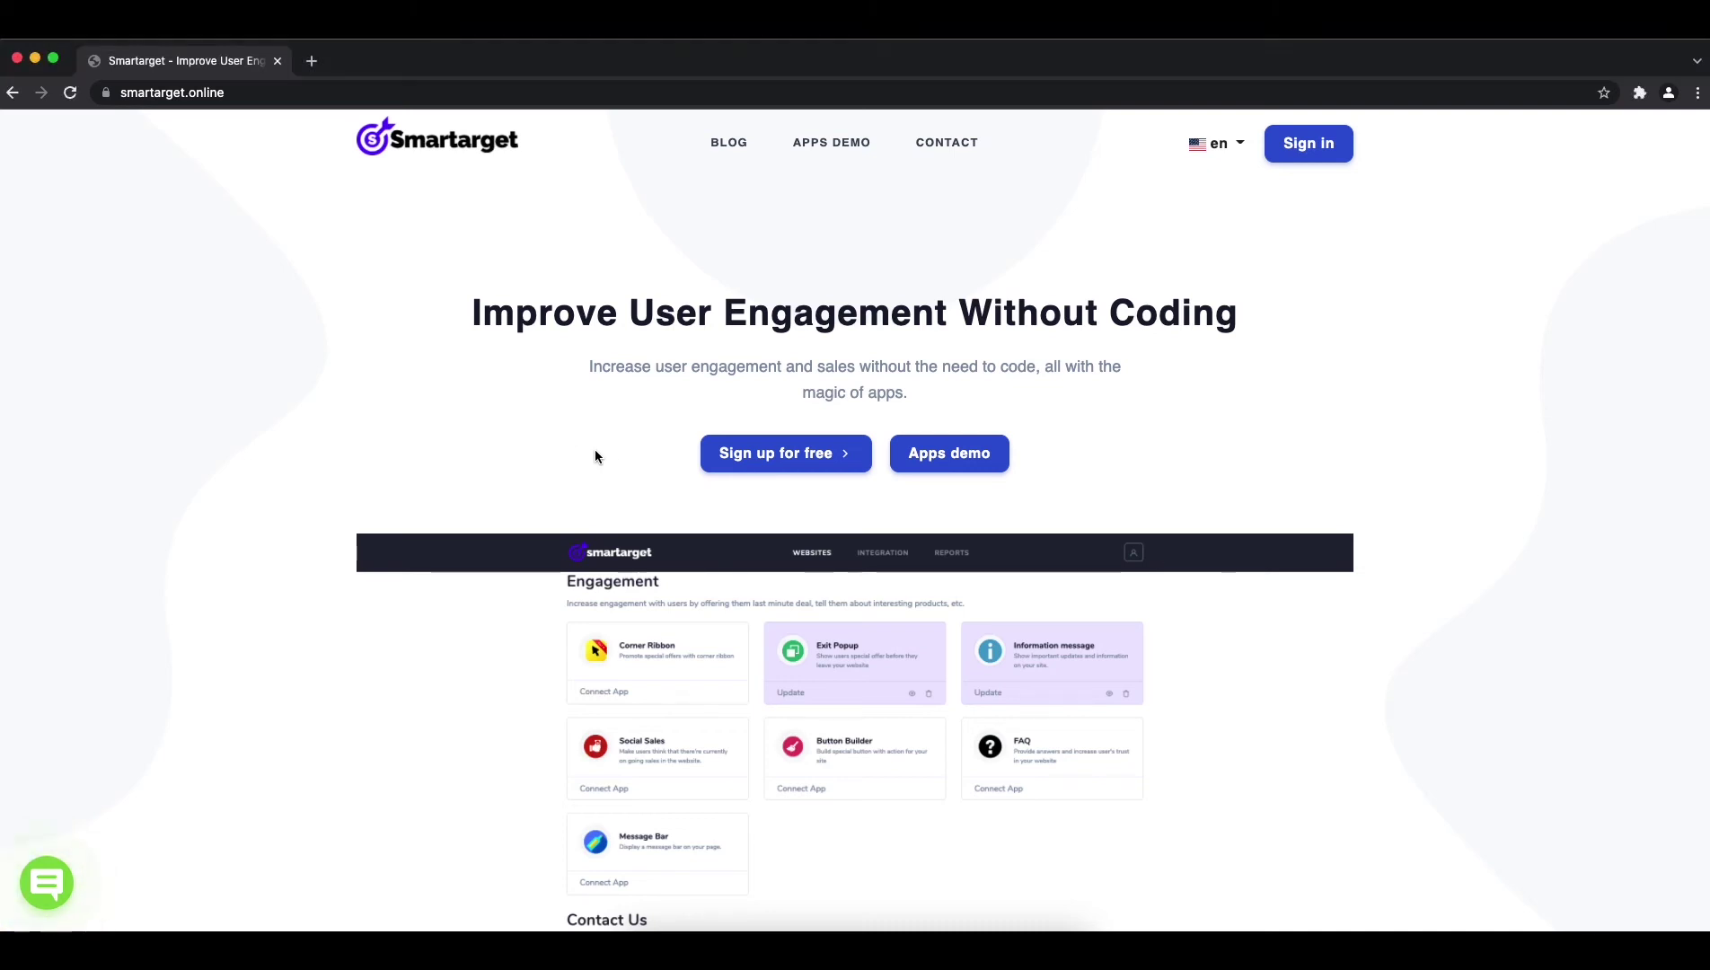
- Open the Apps Demo page and scroll to the Contact Form card
{"action": "left_click", "coordinate": [840, 144]}
{"action": "scroll", "coordinate": [593, 400], "scroll_direction": "down", "scroll_amount": 5}
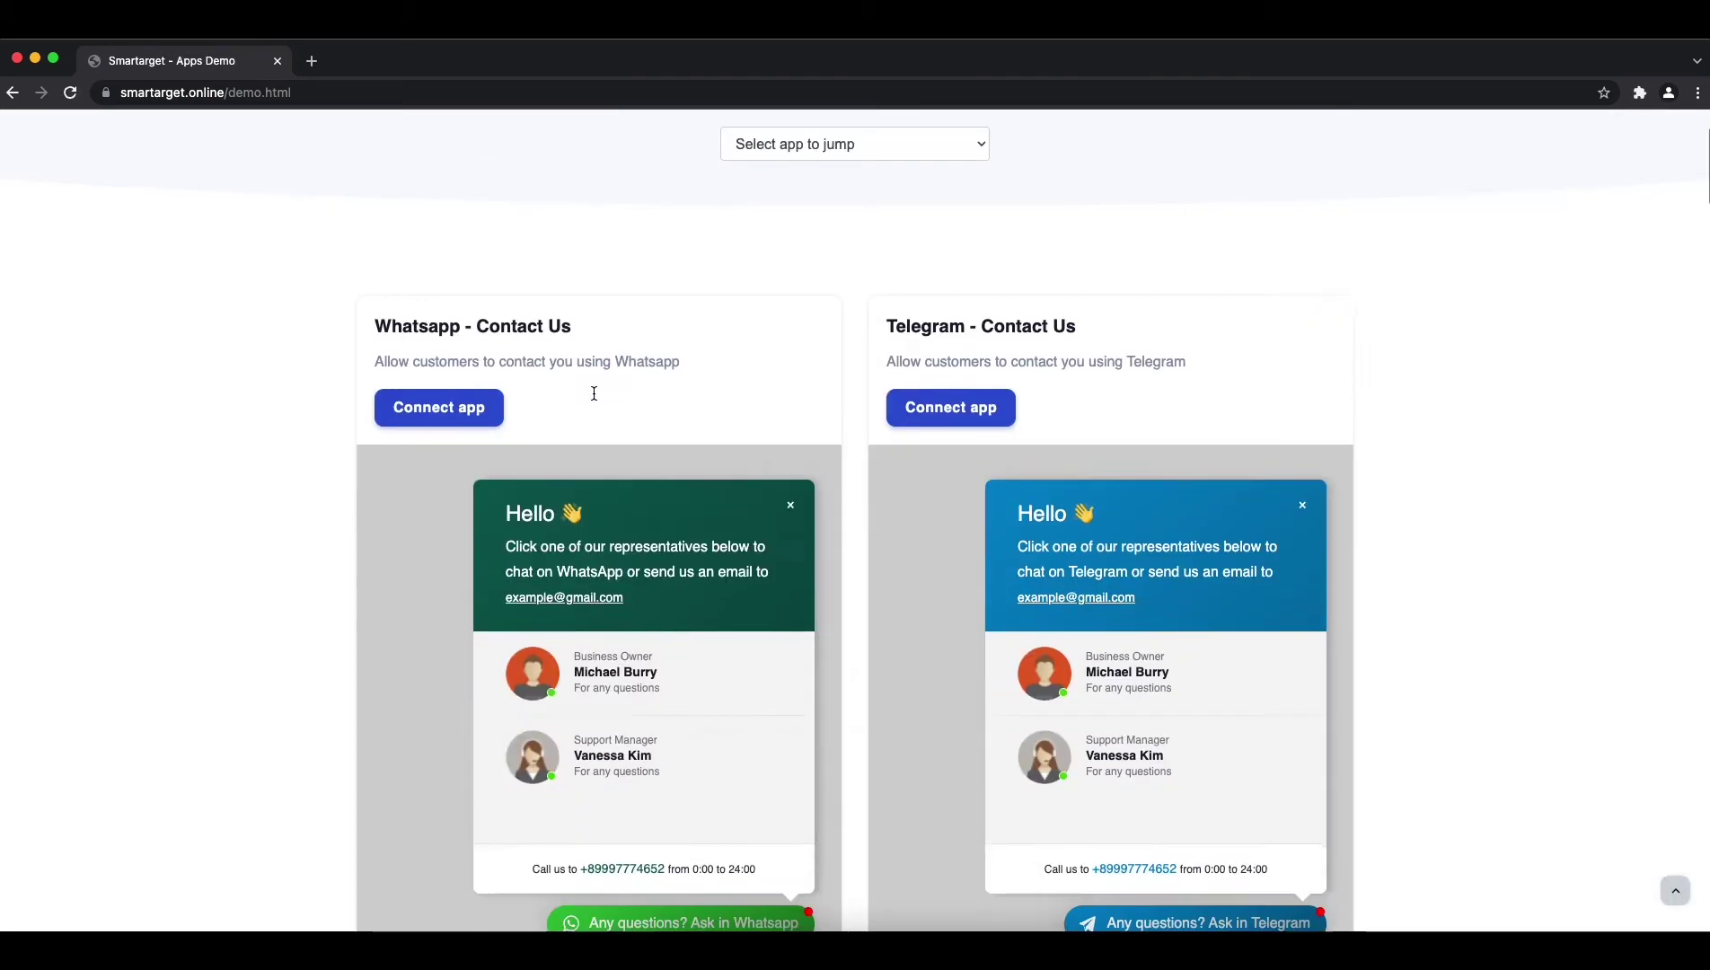
{"action": "scroll", "coordinate": [593, 399], "scroll_direction": "down", "scroll_amount": 5}
{"action": "scroll", "coordinate": [592, 400], "scroll_direction": "down", "scroll_amount": 5}
{"action": "scroll", "coordinate": [593, 399], "scroll_direction": "down", "scroll_amount": 2}
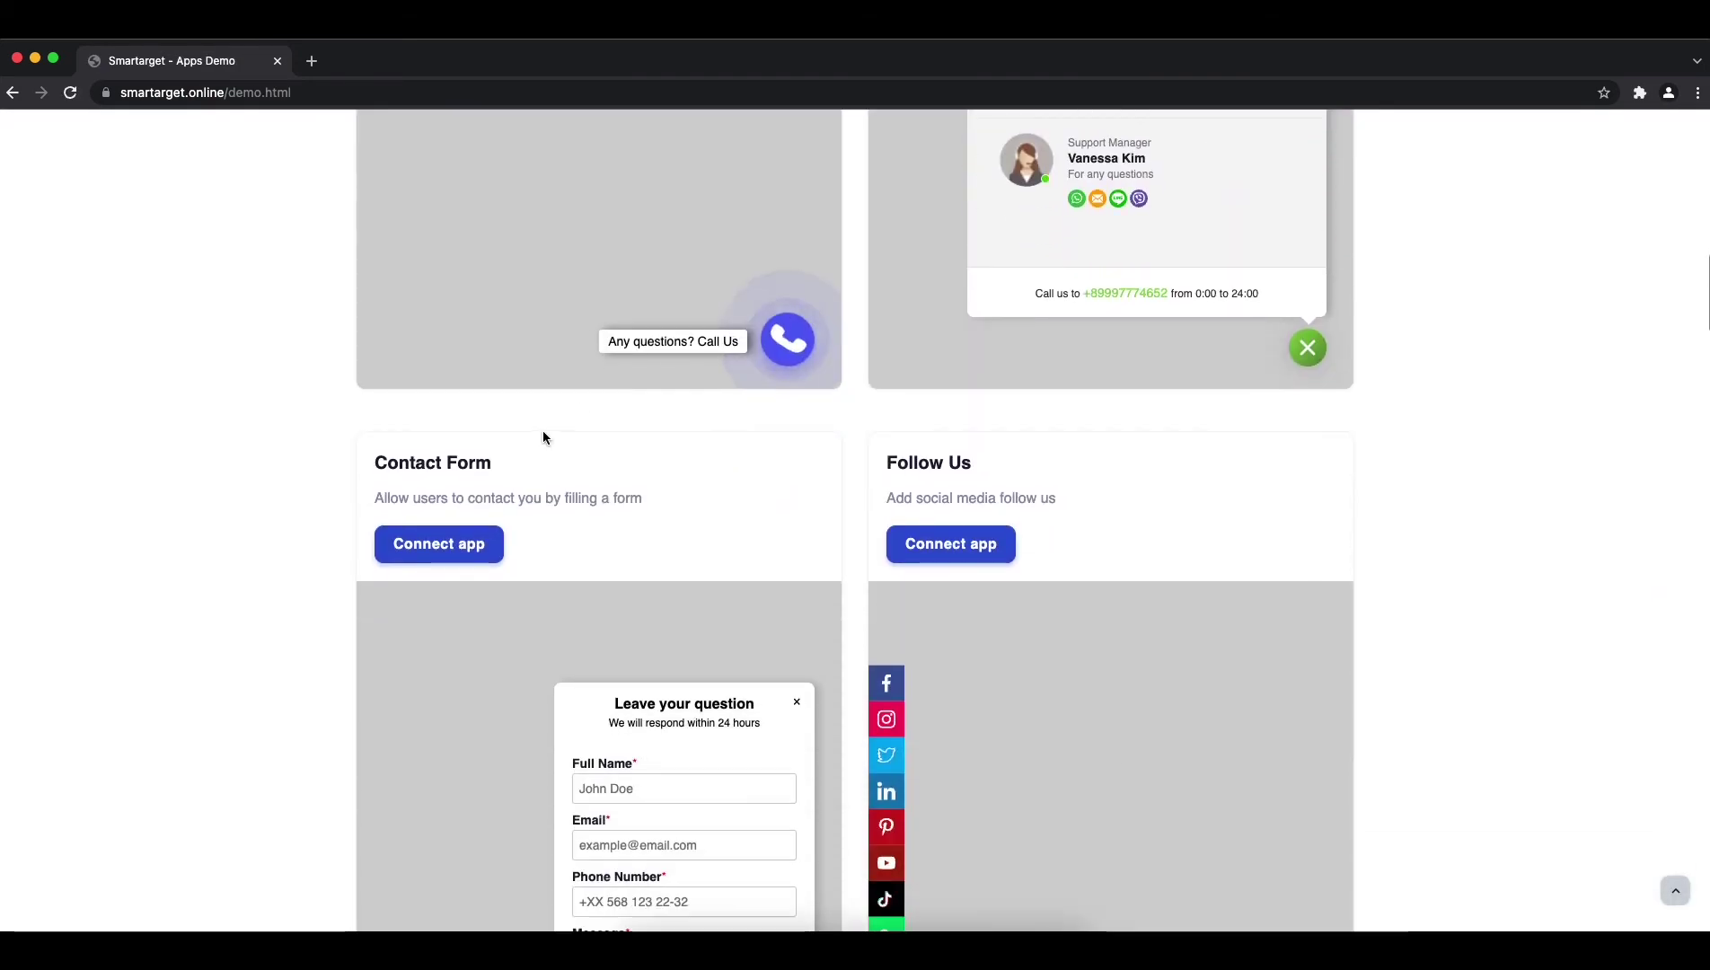
- Connect the Contact Form app and select the notification email and Telegram handle text
{"action": "left_click", "coordinate": [439, 543]}
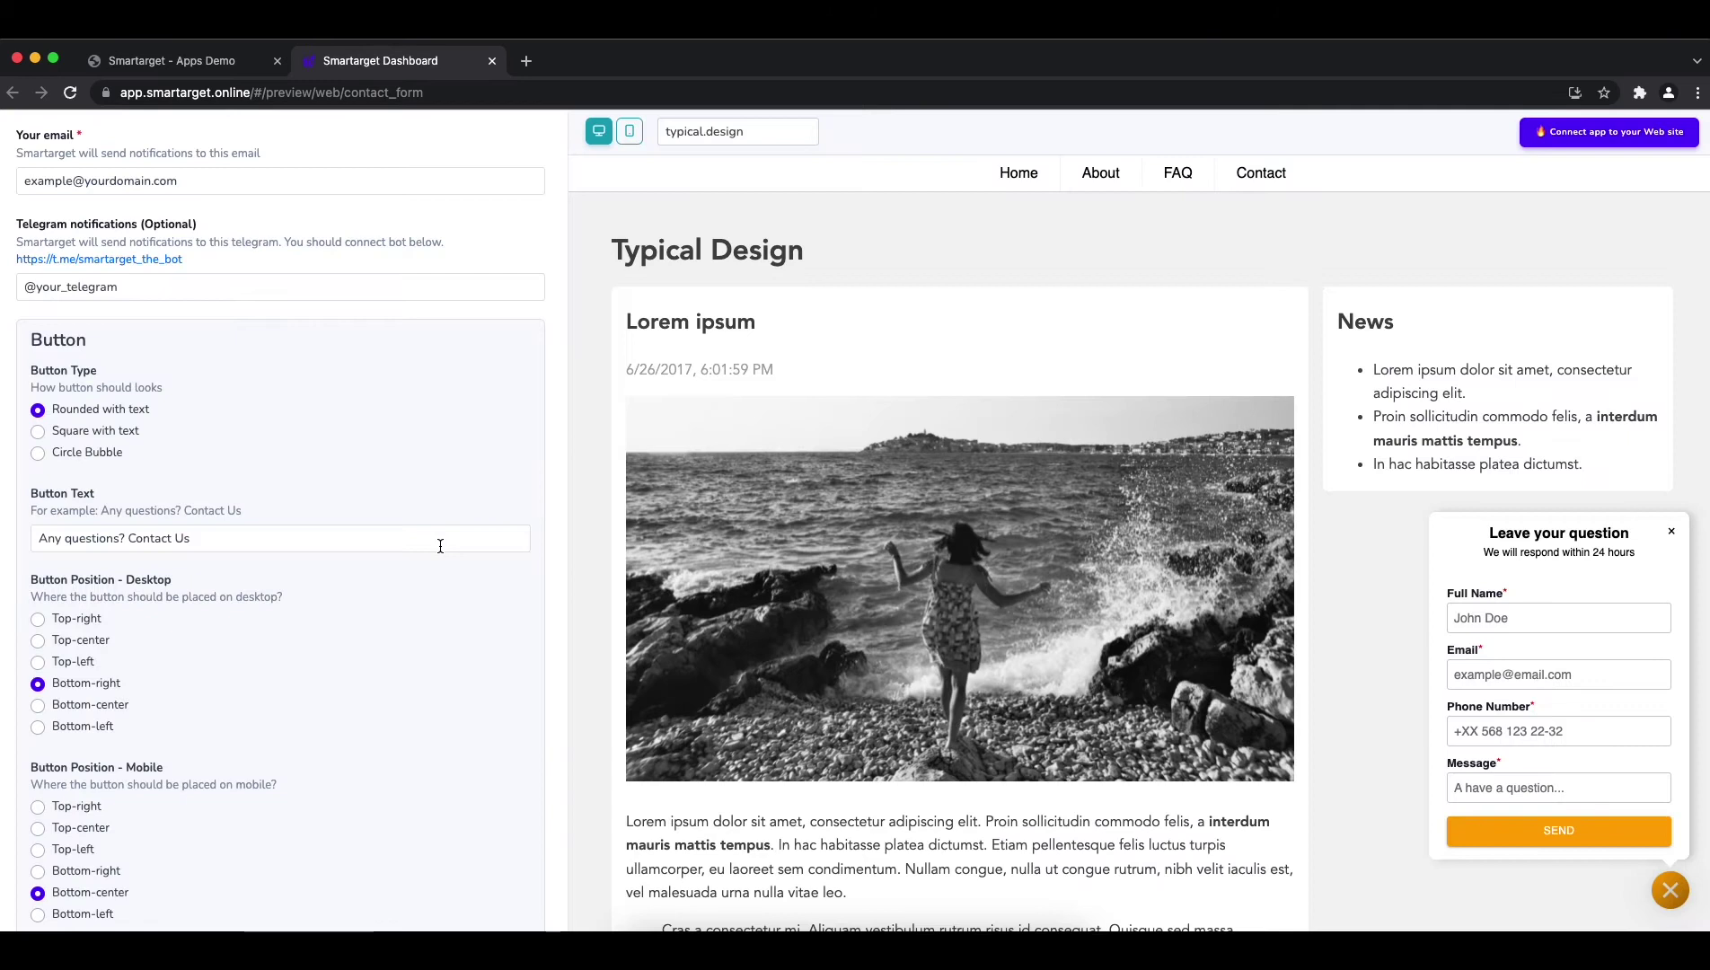
{"action": "left_click_drag", "start_coordinate": [224, 178], "coordinate": [22, 178]}
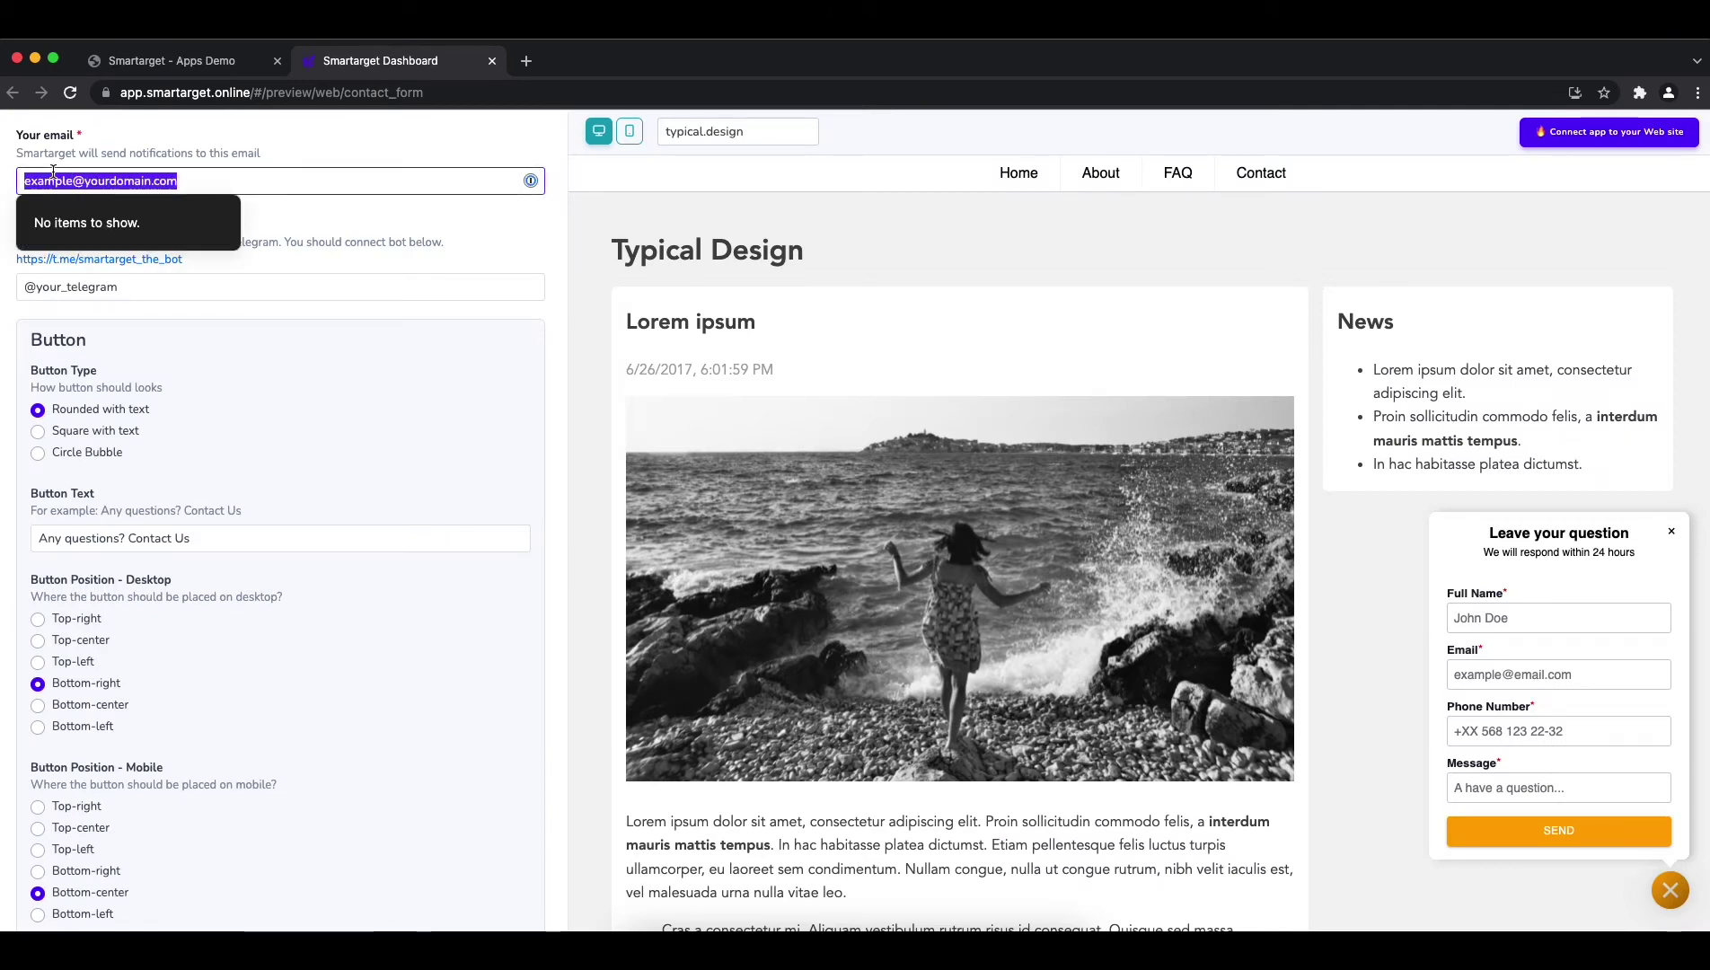
{"action": "left_click", "coordinate": [339, 242]}
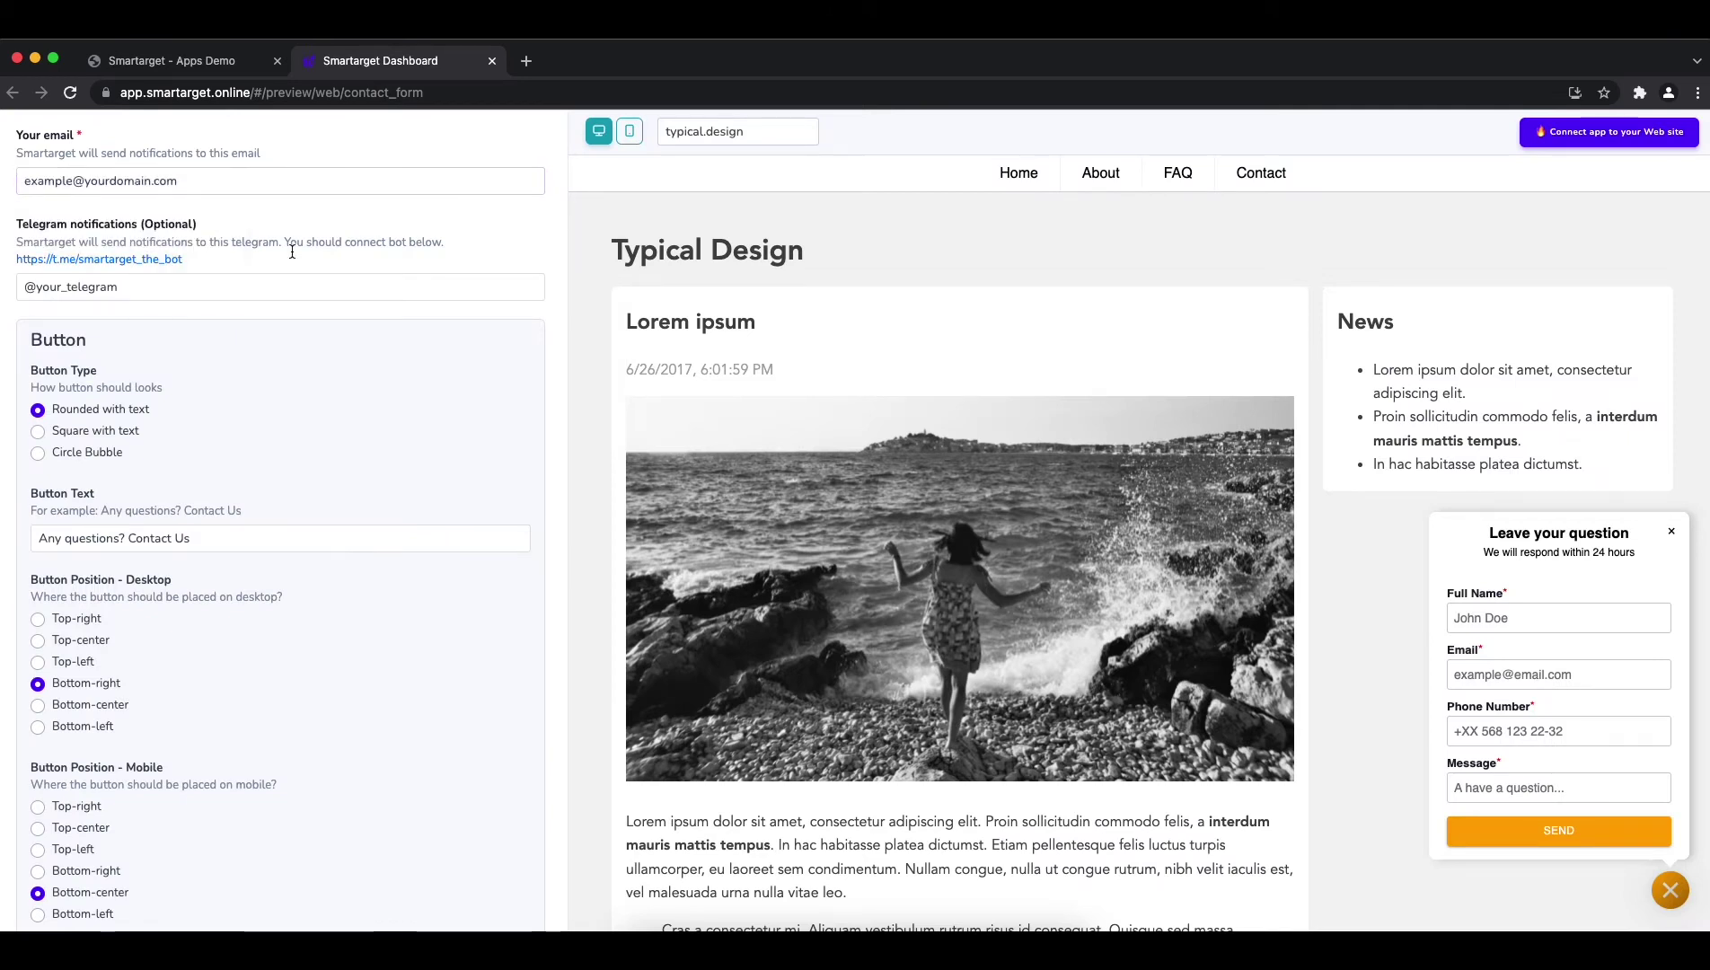
{"action": "left_click_drag", "start_coordinate": [130, 286], "coordinate": [24, 285]}
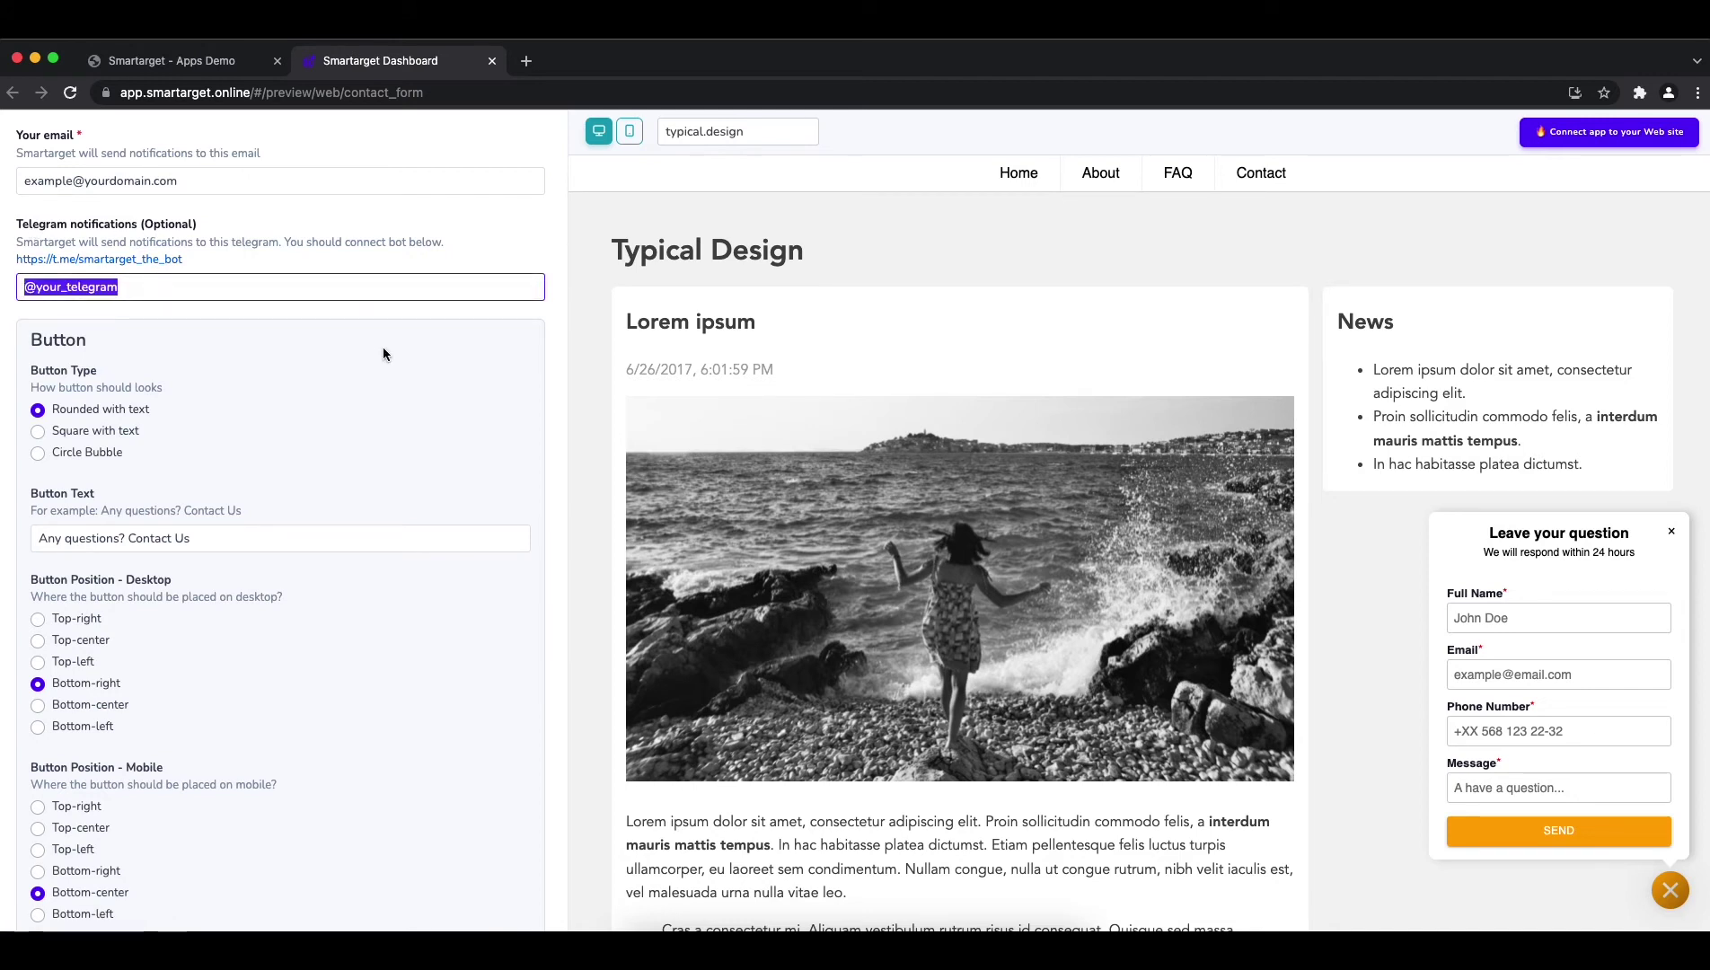
{"action": "scroll", "coordinate": [382, 347], "scroll_direction": "down", "scroll_amount": 3}
- Make the button square with text, bottom-center on desktop and top-center on mobile
{"action": "left_click", "coordinate": [120, 265]}
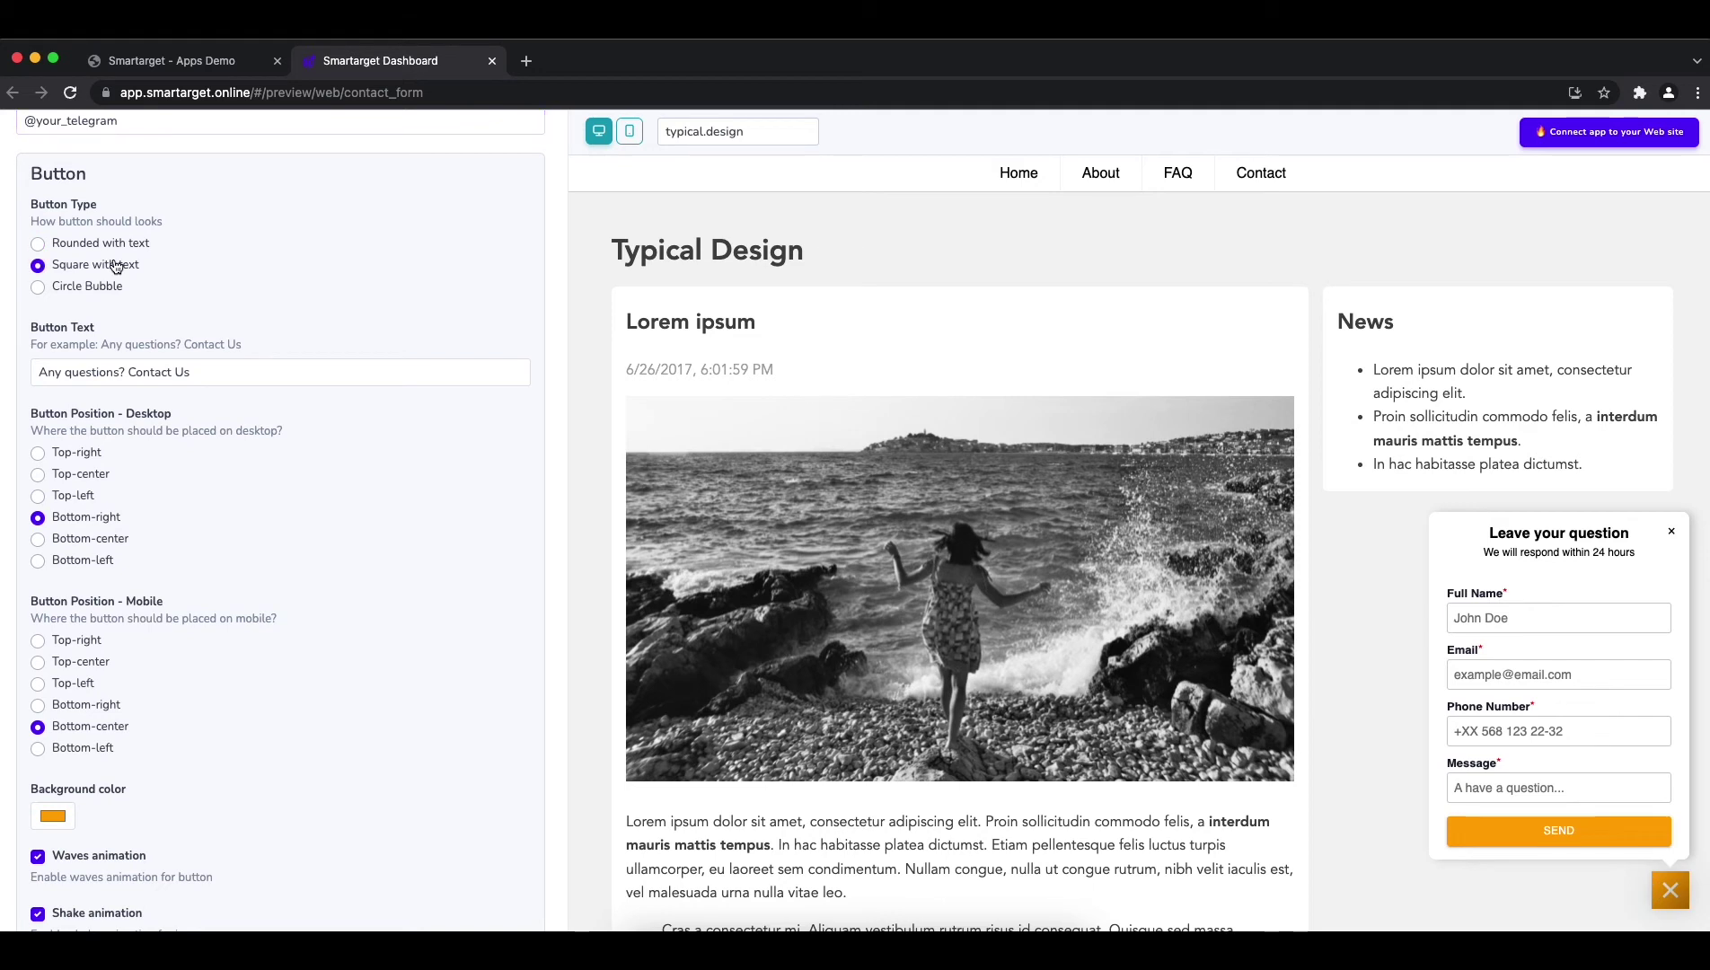
{"action": "left_click", "coordinate": [88, 538]}
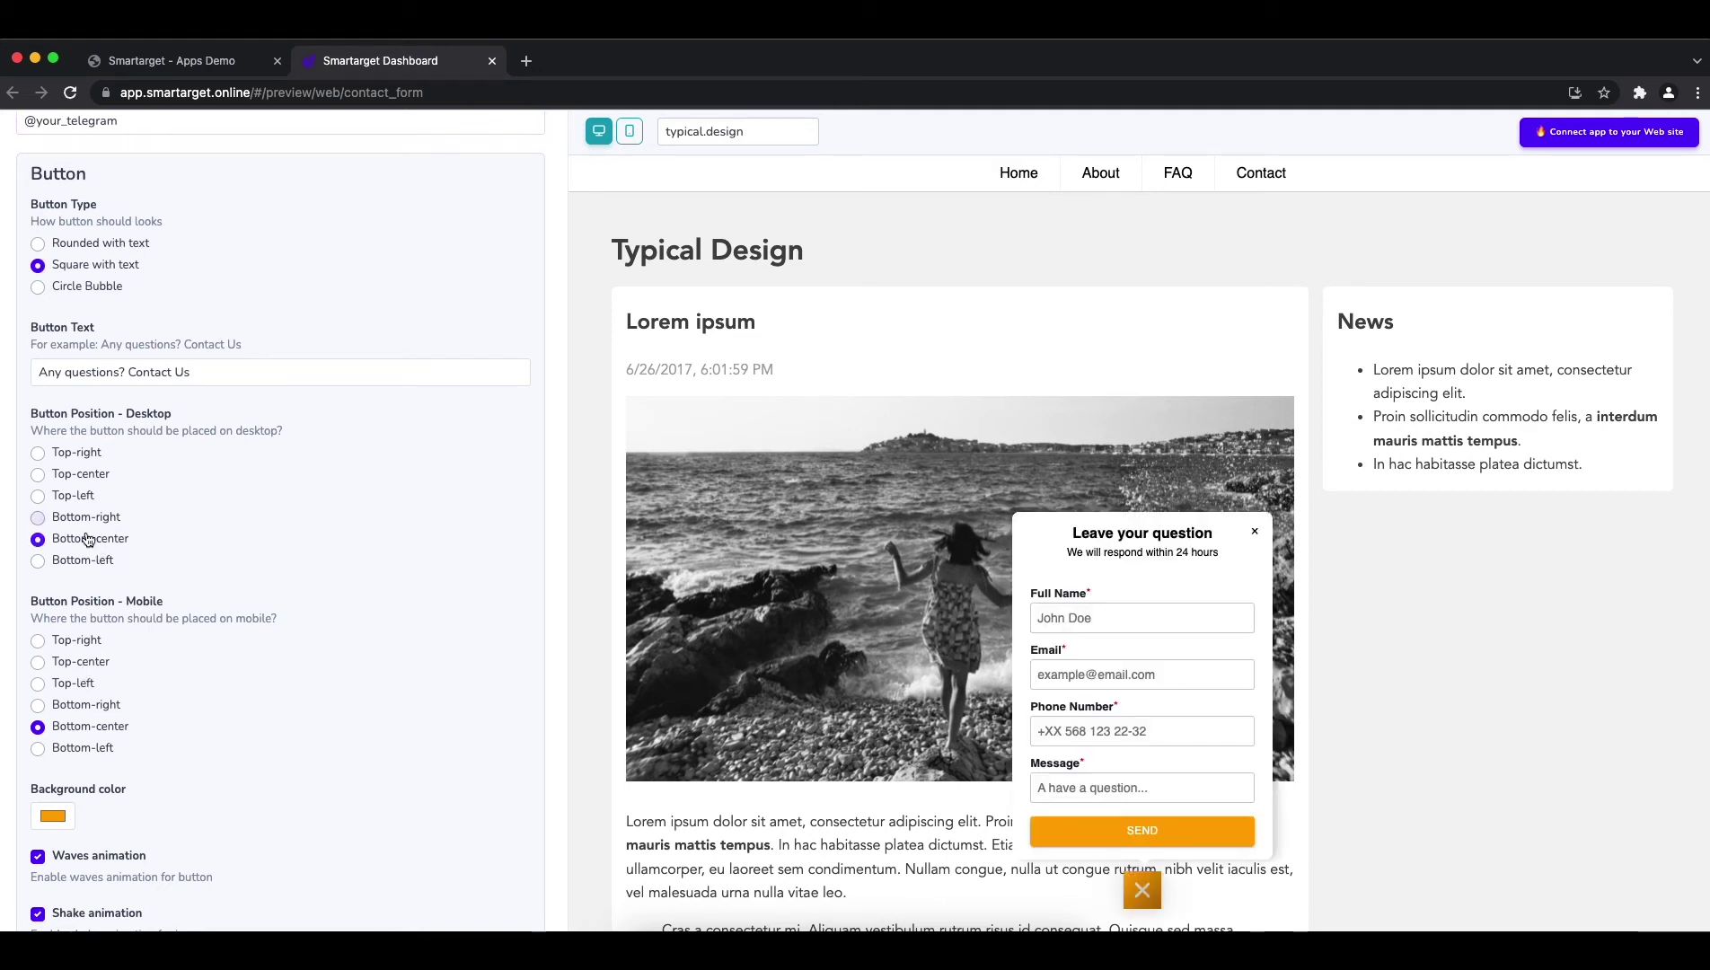
{"action": "left_click", "coordinate": [81, 665]}
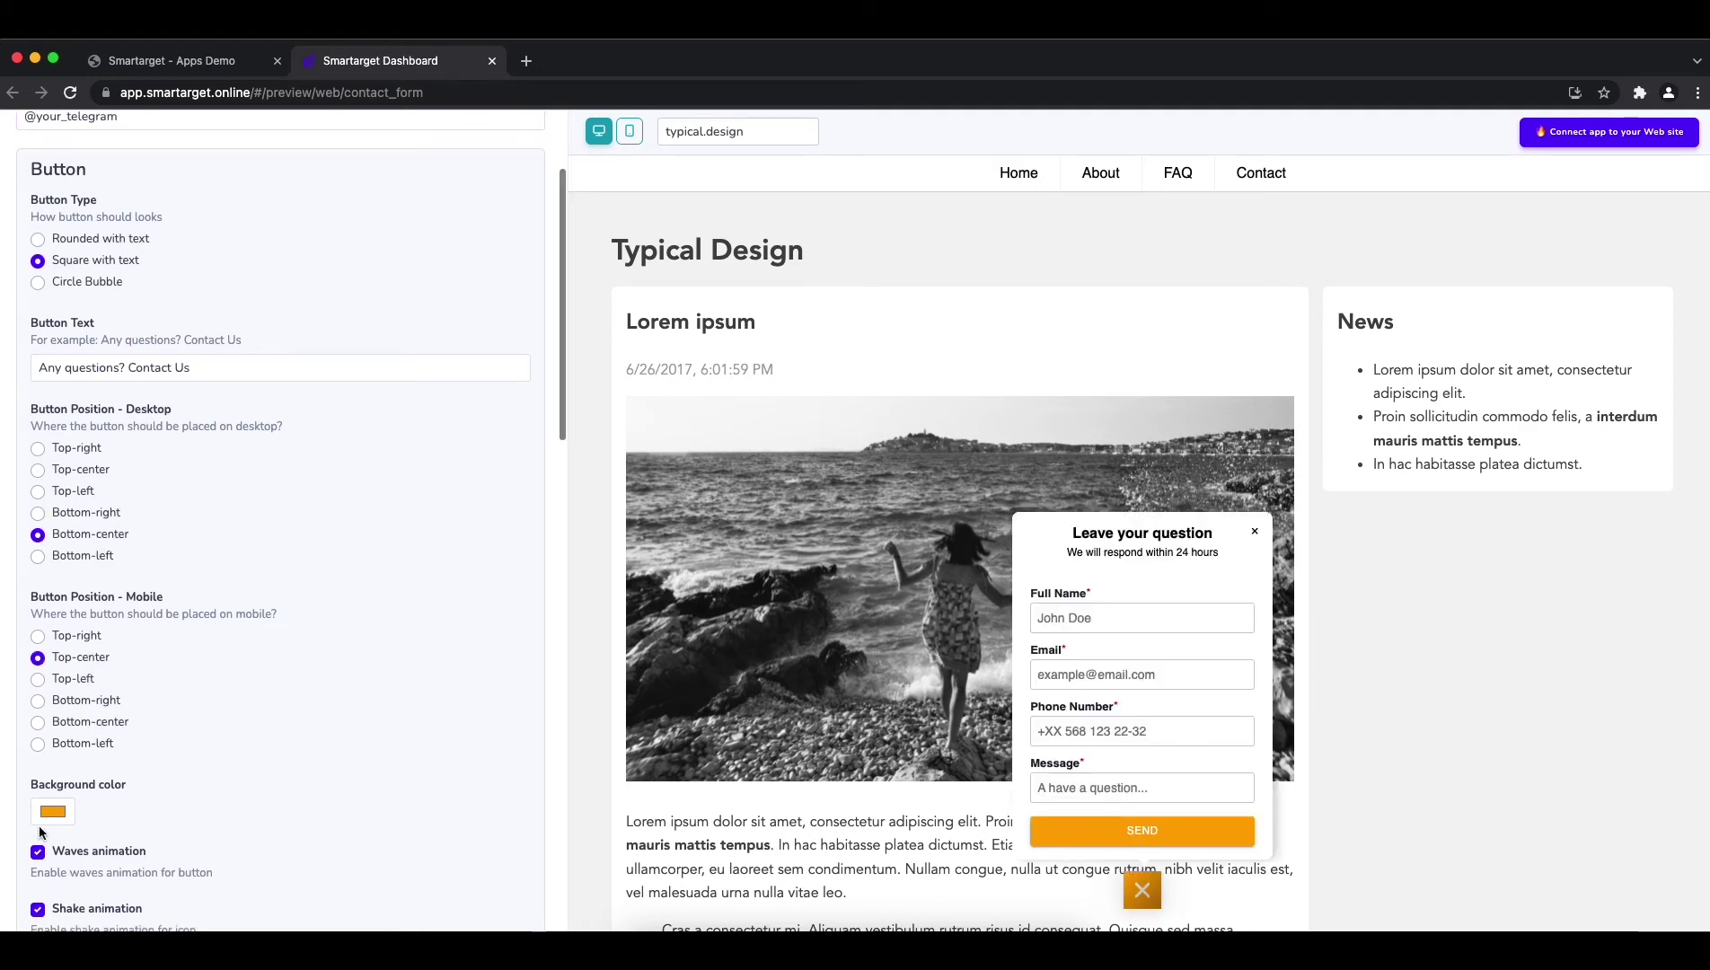
- Give the button a purple background and reopen the preview form to check it
{"action": "left_click", "coordinate": [53, 812]}
{"action": "left_click", "coordinate": [144, 717]}
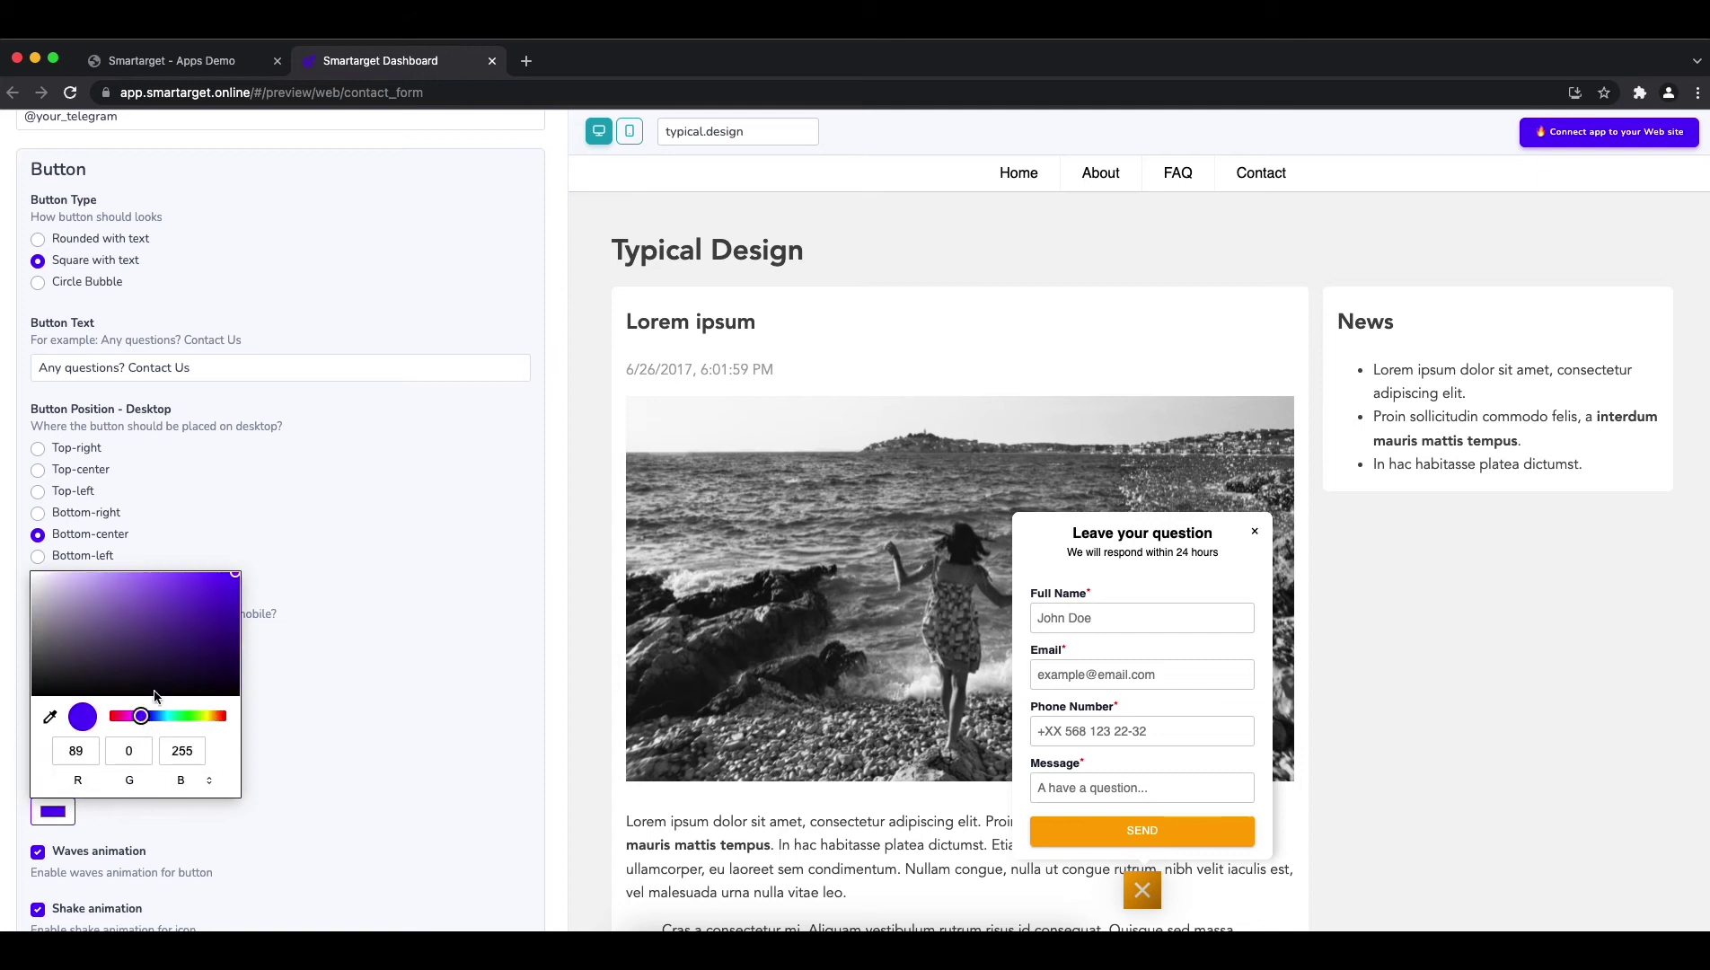
{"action": "left_click", "coordinate": [472, 662]}
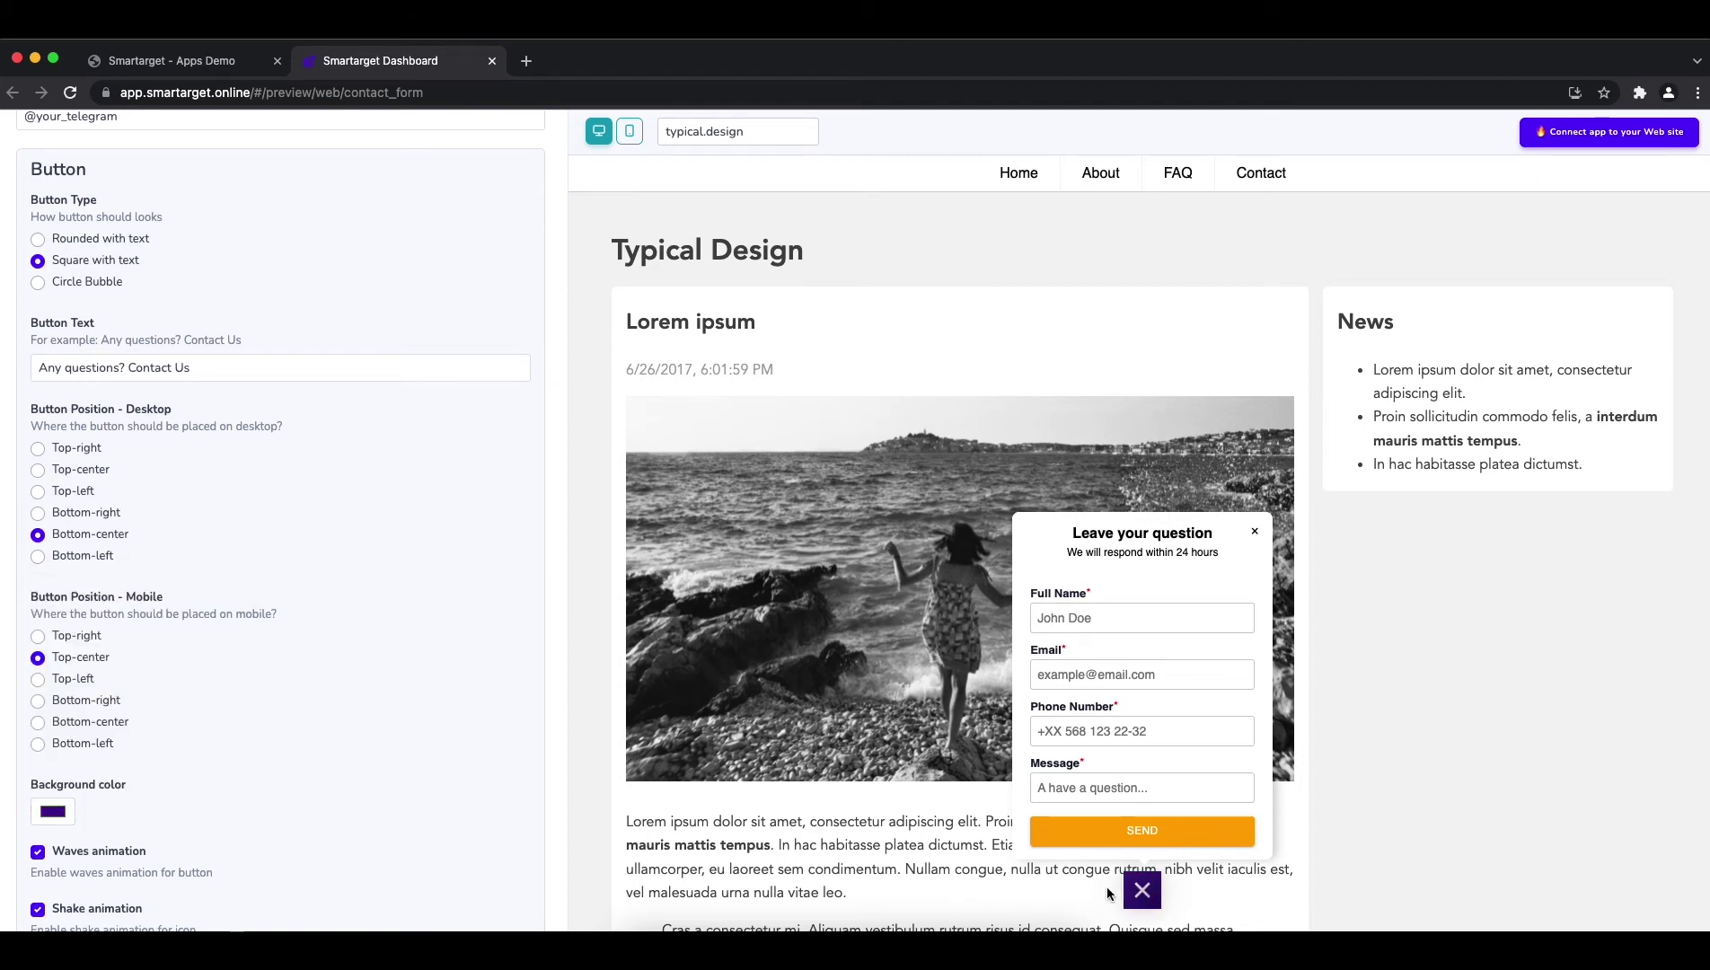
{"action": "scroll", "coordinate": [372, 746], "scroll_direction": "down", "scroll_amount": 2}
{"action": "left_click", "coordinate": [1142, 889]}
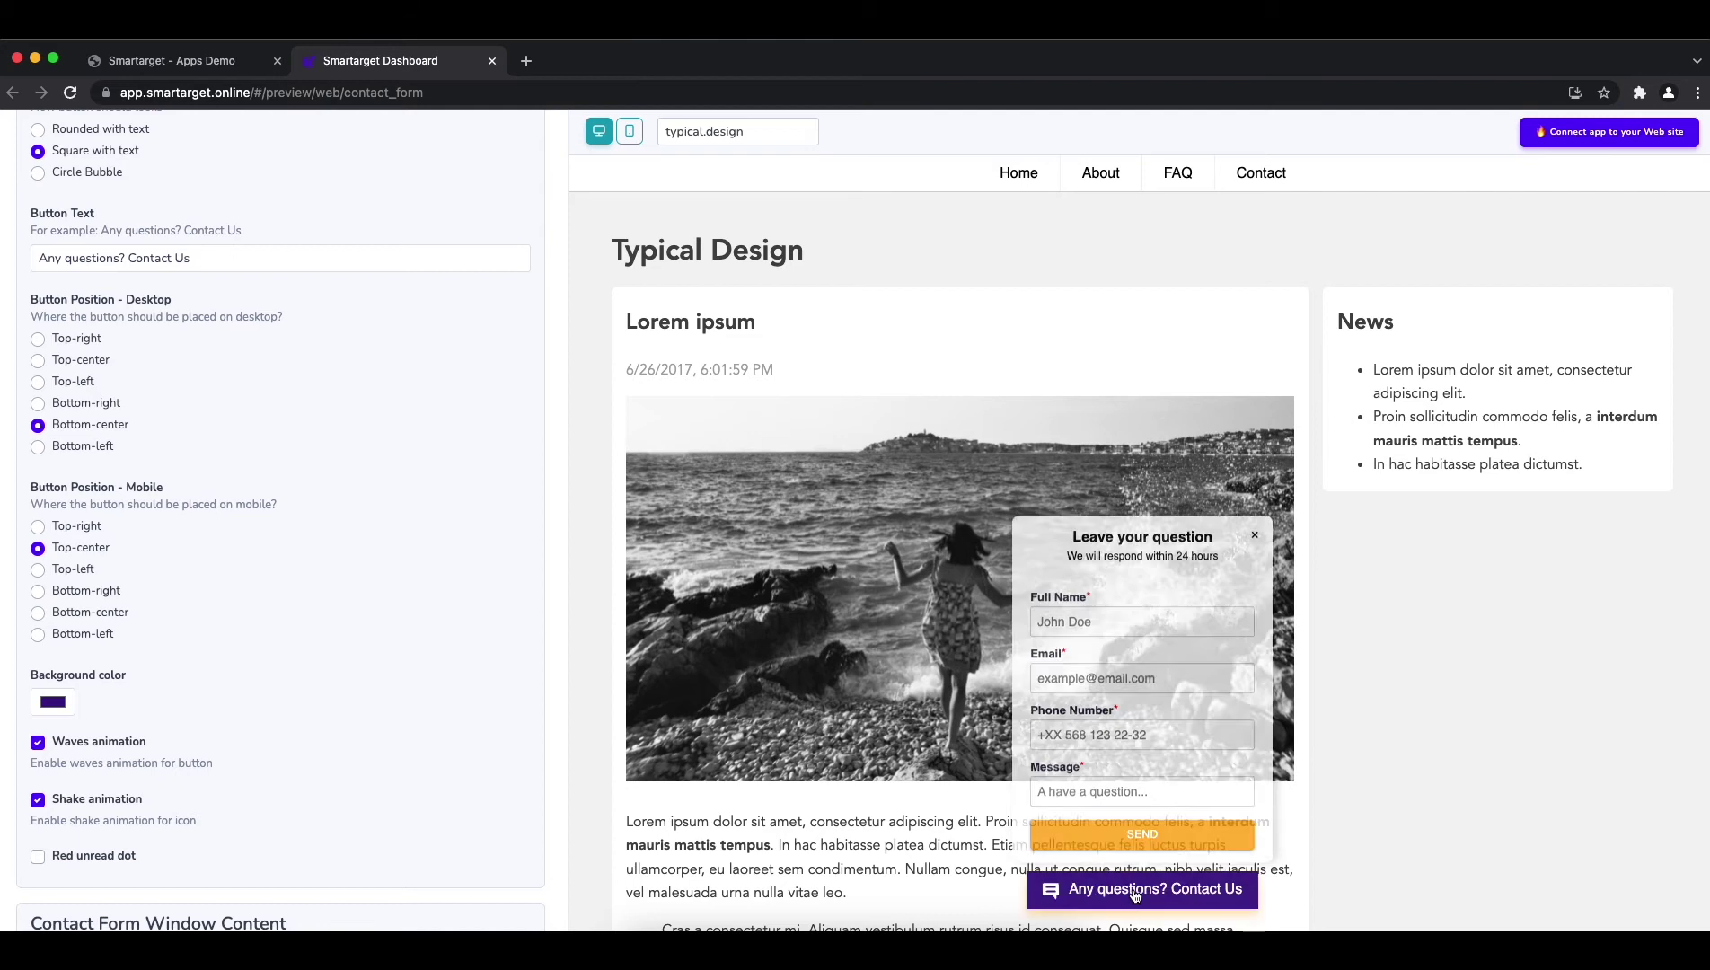
{"action": "left_click", "coordinate": [1159, 898]}
{"action": "scroll", "coordinate": [272, 720], "scroll_direction": "down", "scroll_amount": 4}
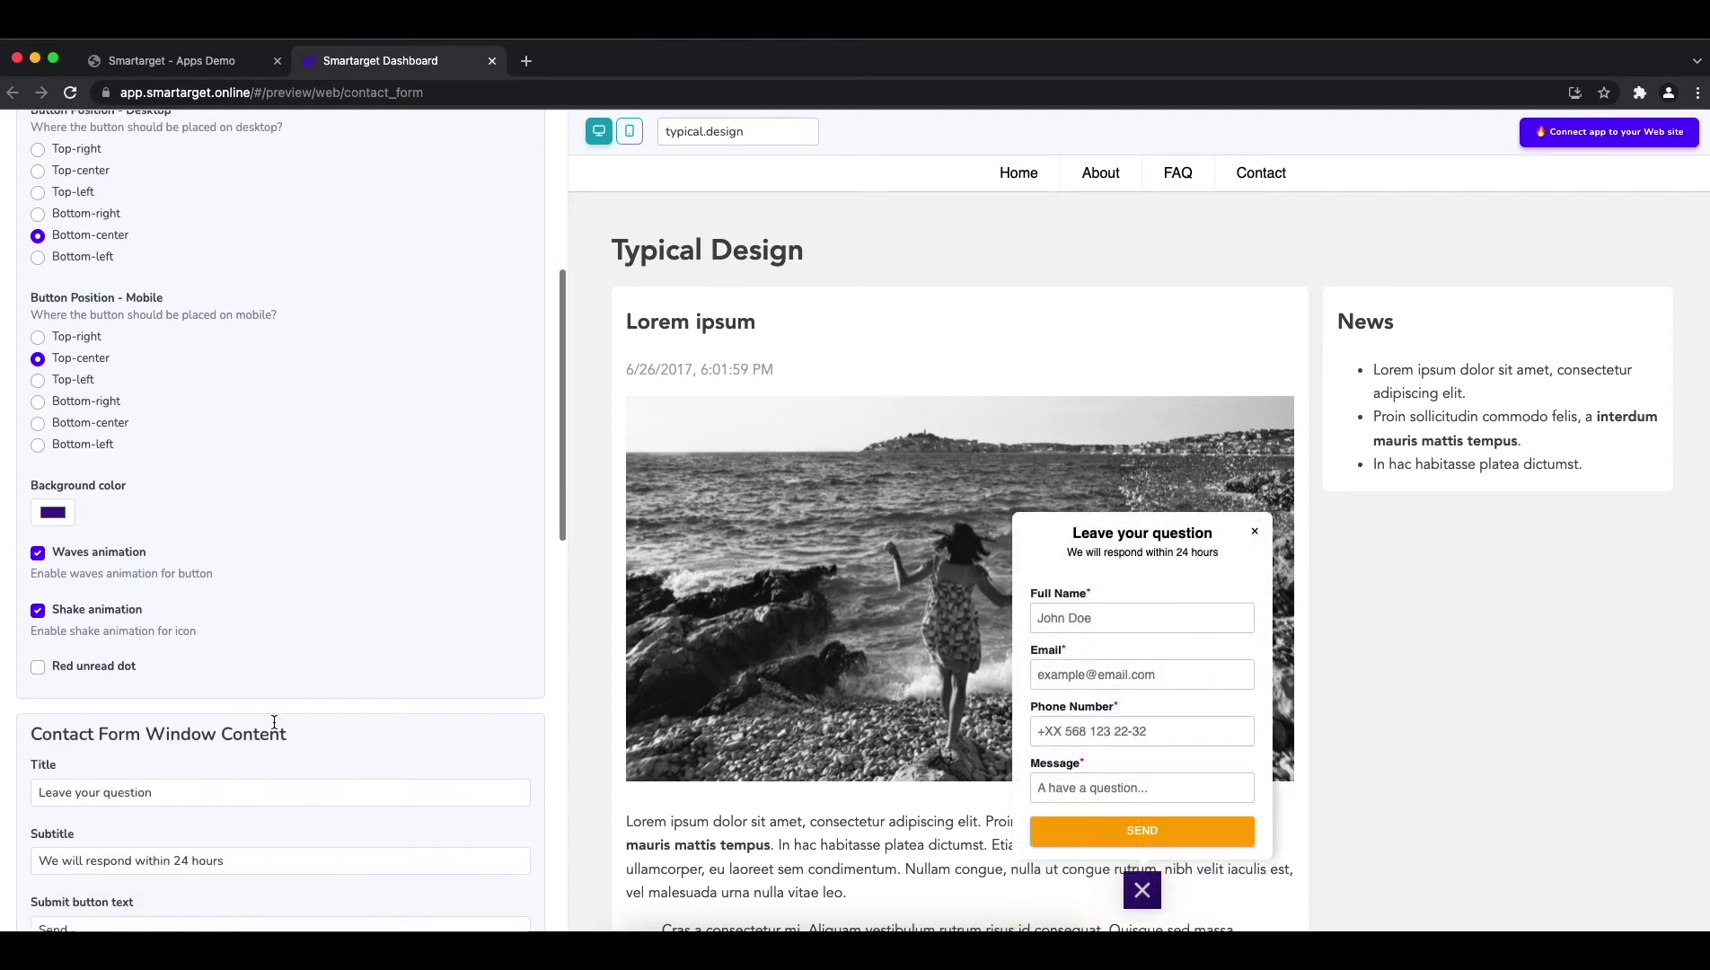
{"action": "scroll", "coordinate": [272, 721], "scroll_direction": "down", "scroll_amount": 3}
{"action": "scroll", "coordinate": [273, 721], "scroll_direction": "down", "scroll_amount": 3}
{"action": "scroll", "coordinate": [273, 721], "scroll_direction": "down", "scroll_amount": 3}
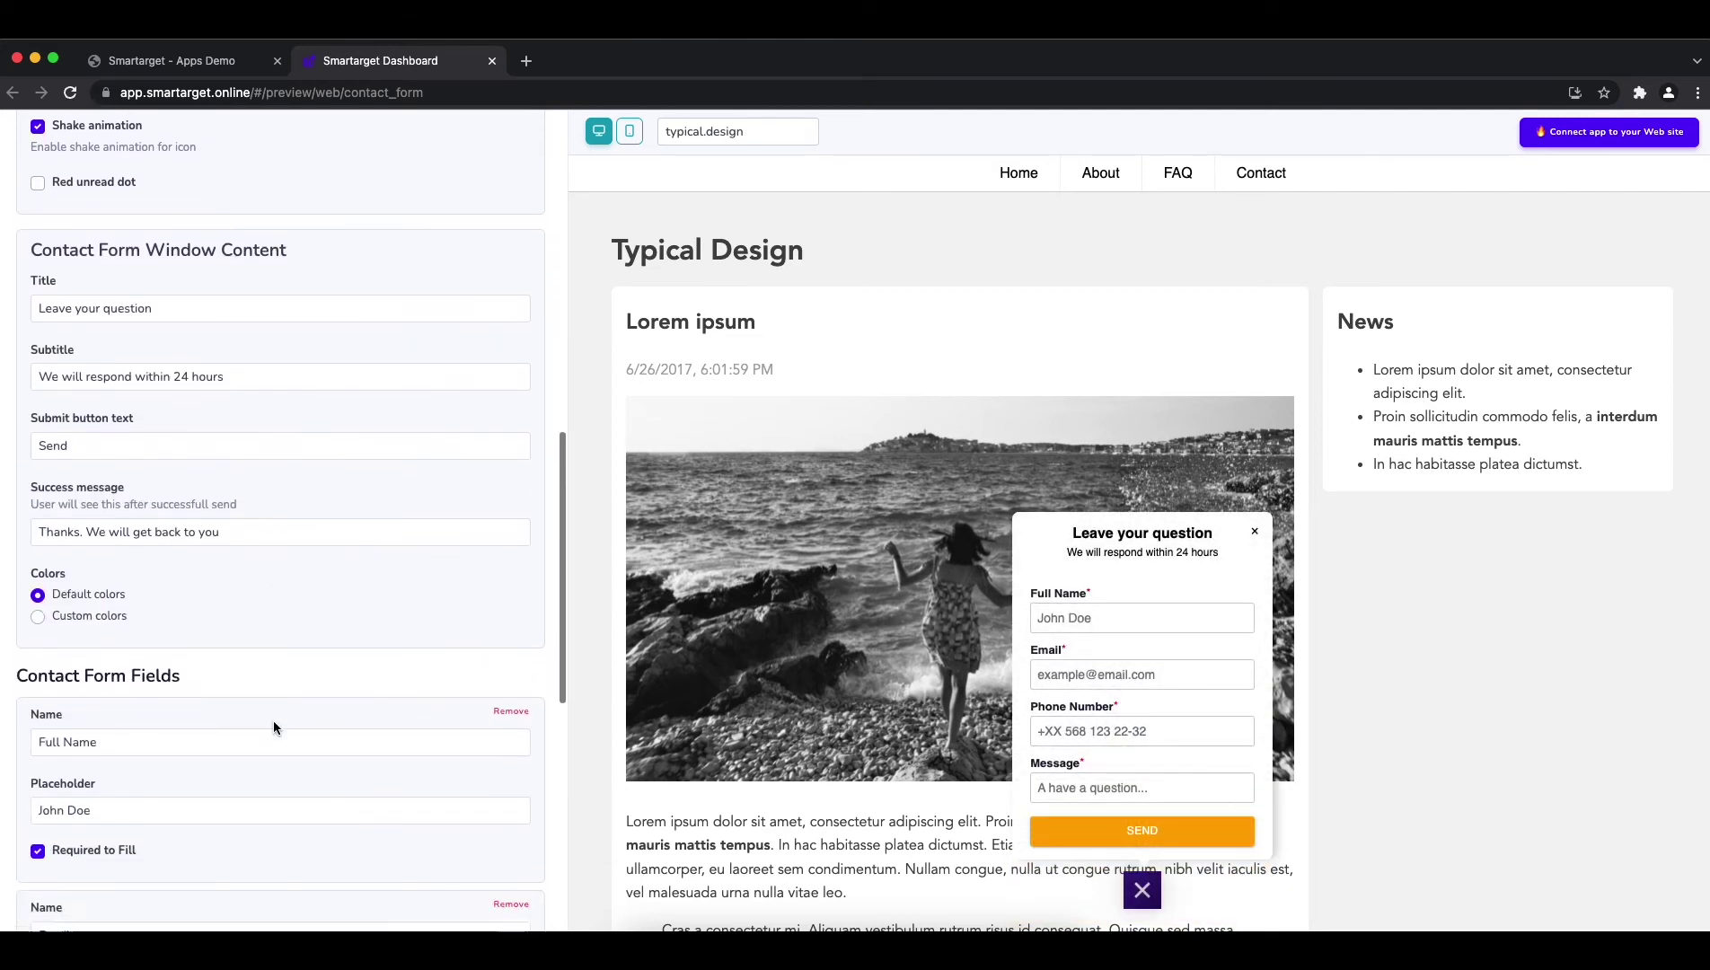
{"action": "scroll", "coordinate": [272, 720], "scroll_direction": "down", "scroll_amount": 3}
{"action": "scroll", "coordinate": [273, 720], "scroll_direction": "down", "scroll_amount": 3}
{"action": "scroll", "coordinate": [273, 719], "scroll_direction": "down", "scroll_amount": 2}
{"action": "scroll", "coordinate": [272, 720], "scroll_direction": "down", "scroll_amount": 3}
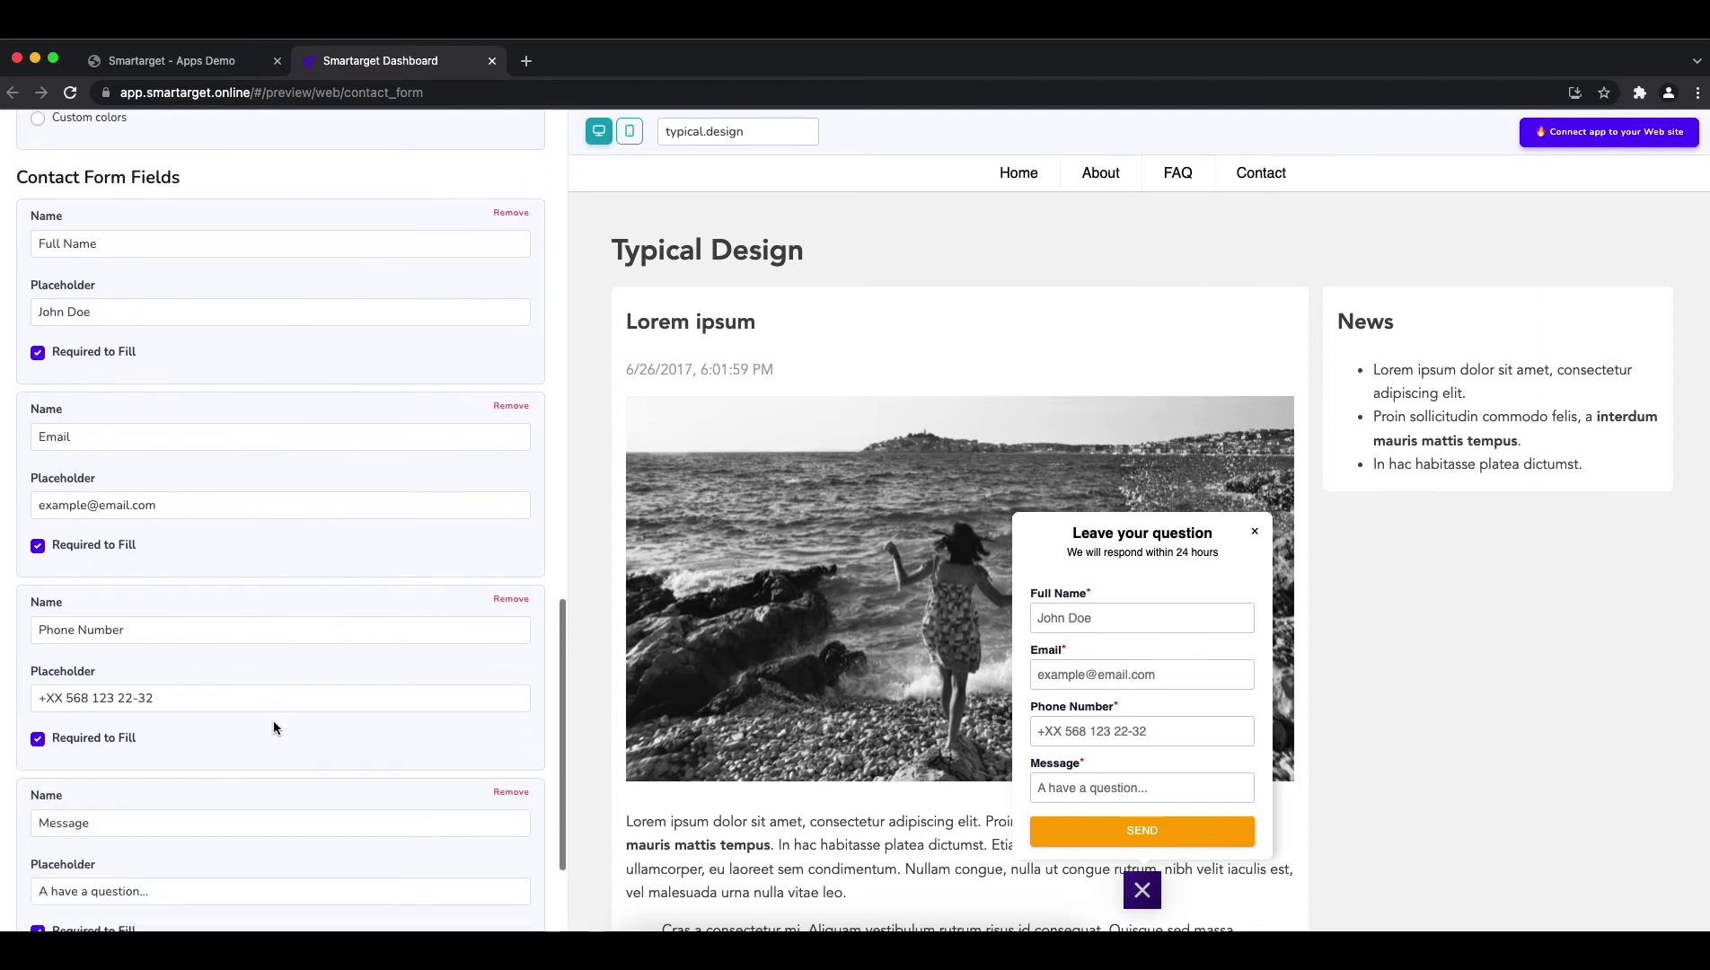
{"action": "scroll", "coordinate": [140, 435], "scroll_direction": "up", "scroll_amount": 1}
- Make the Phone Number field optional and begin connecting the app to a website
{"action": "double_click", "coordinate": [60, 449]}
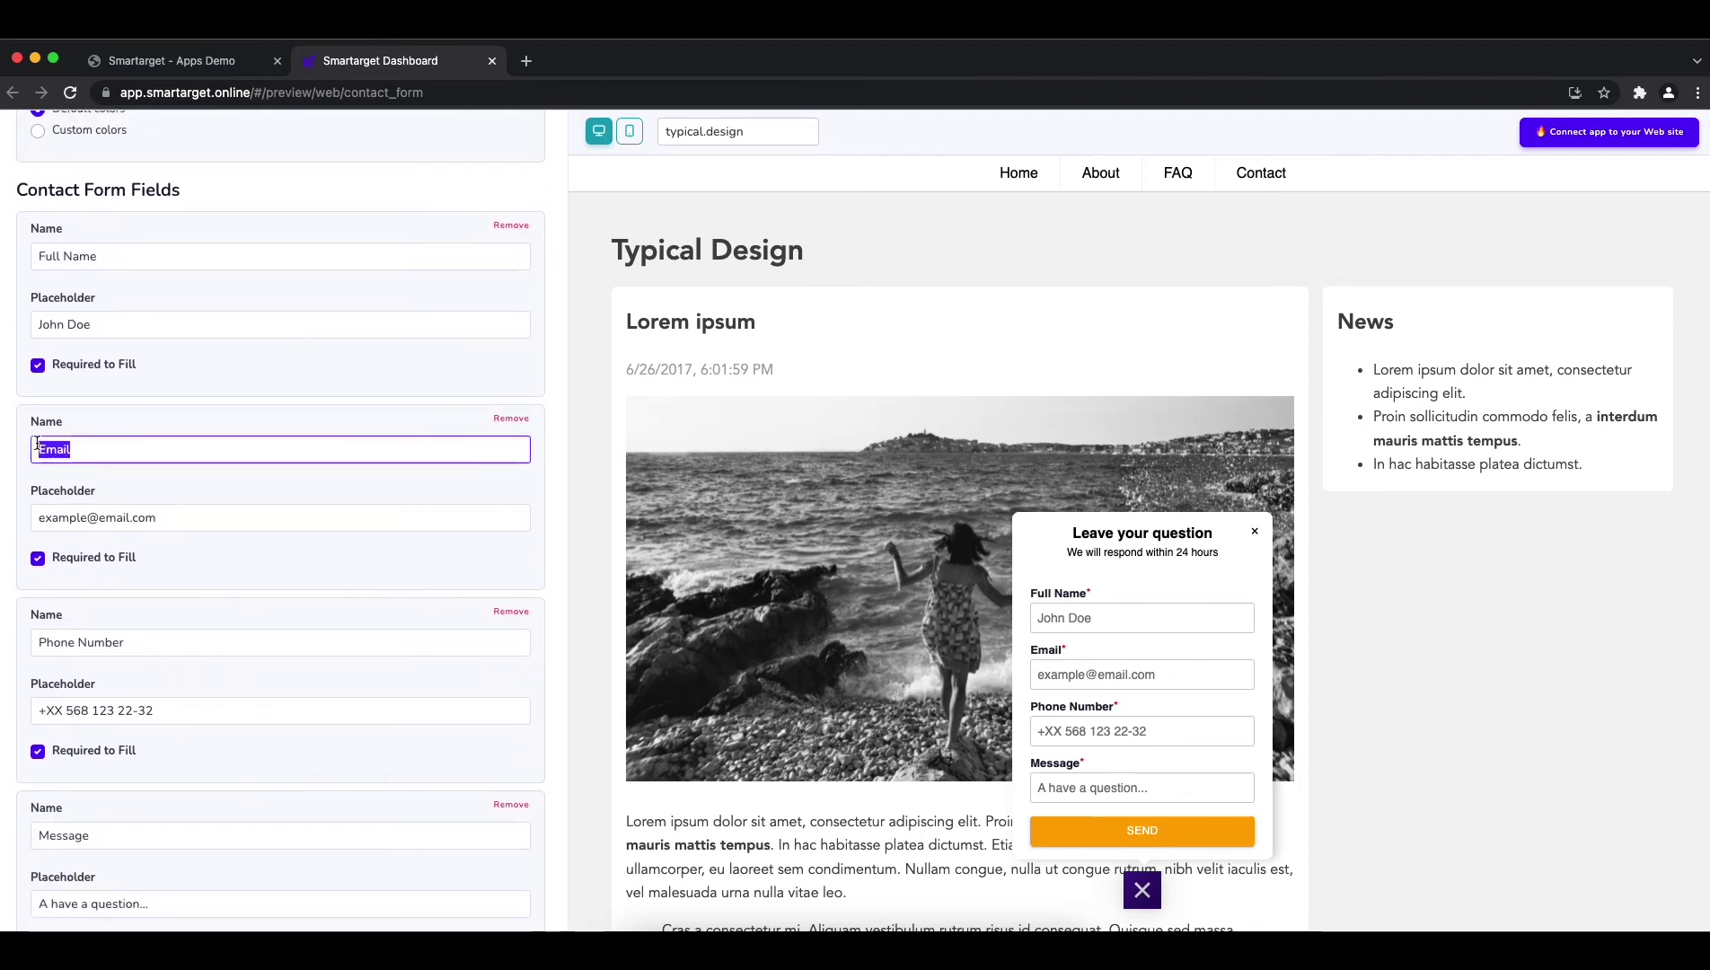
{"action": "left_click", "coordinate": [38, 752]}
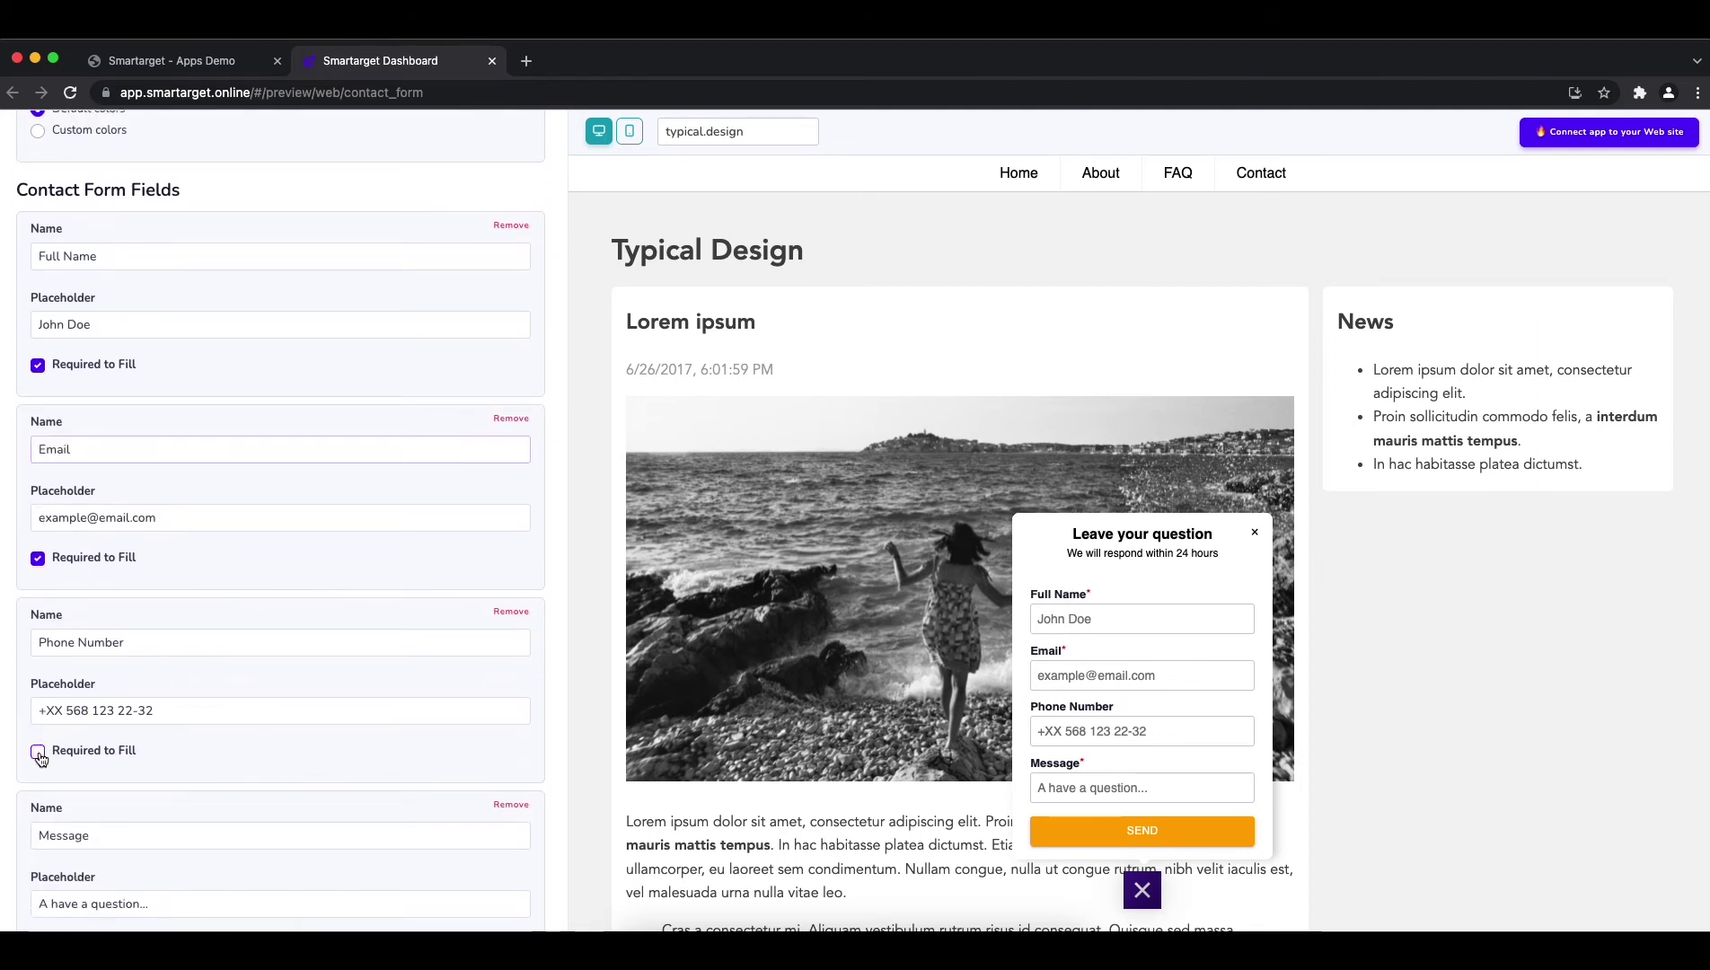
{"action": "scroll", "coordinate": [228, 615], "scroll_direction": "down", "scroll_amount": 2}
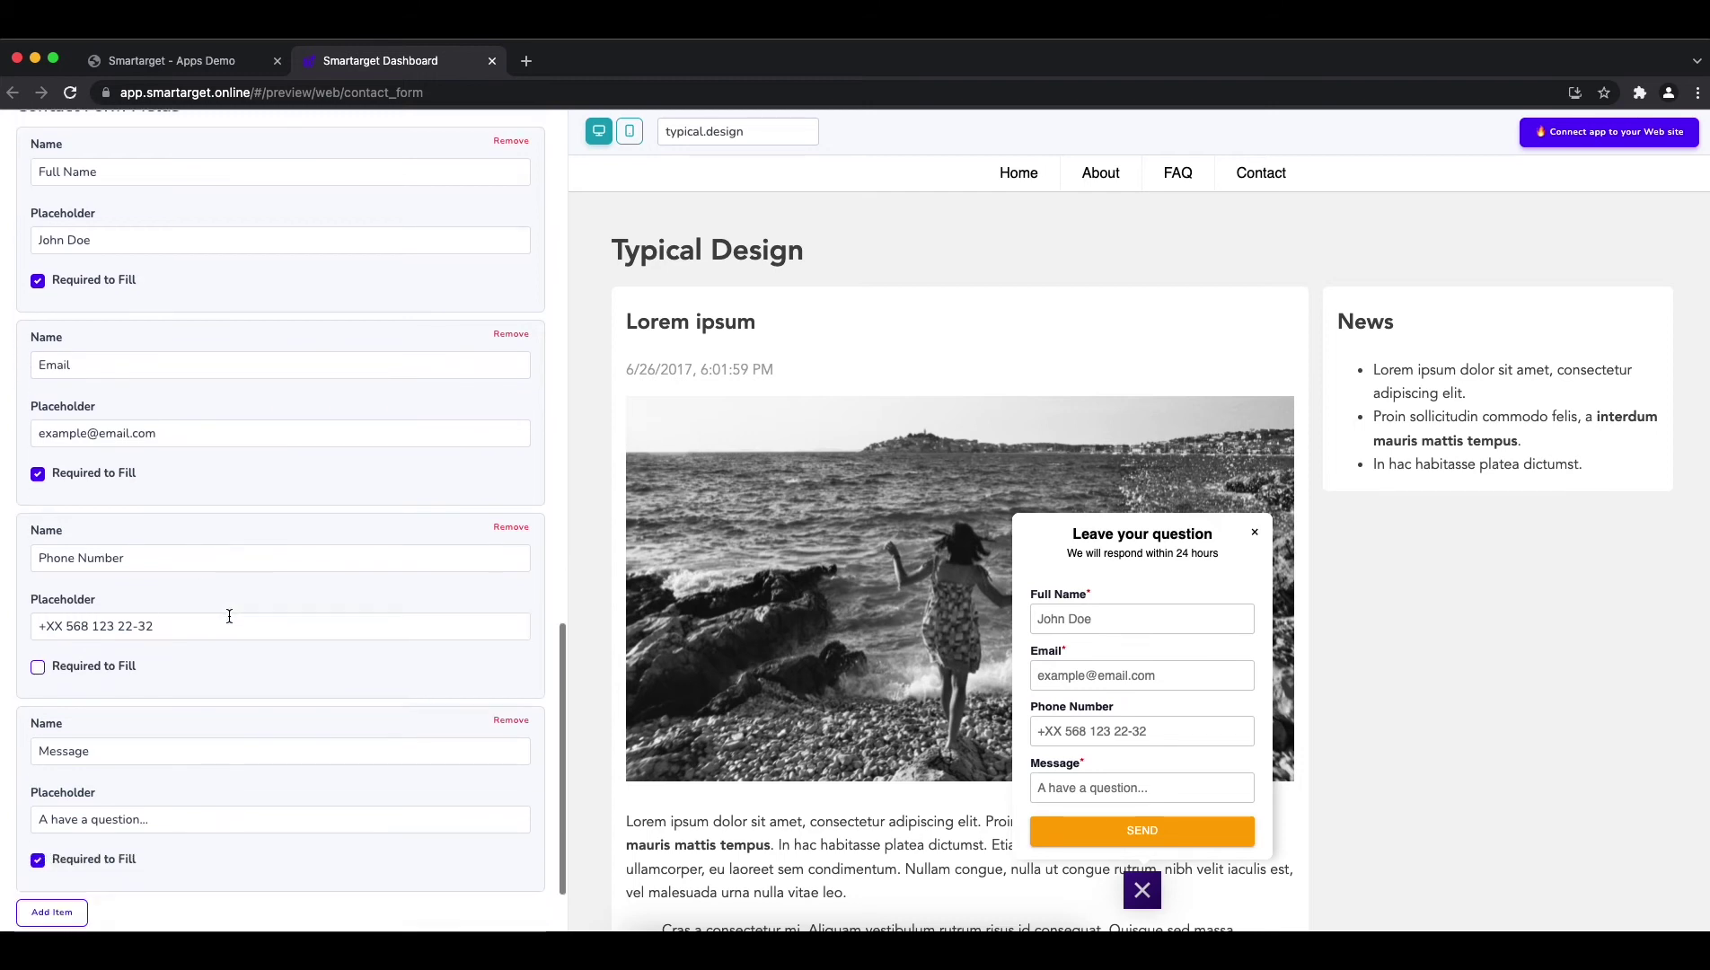
{"action": "scroll", "coordinate": [229, 614], "scroll_direction": "down", "scroll_amount": 2}
{"action": "scroll", "coordinate": [228, 615], "scroll_direction": "down", "scroll_amount": 1}
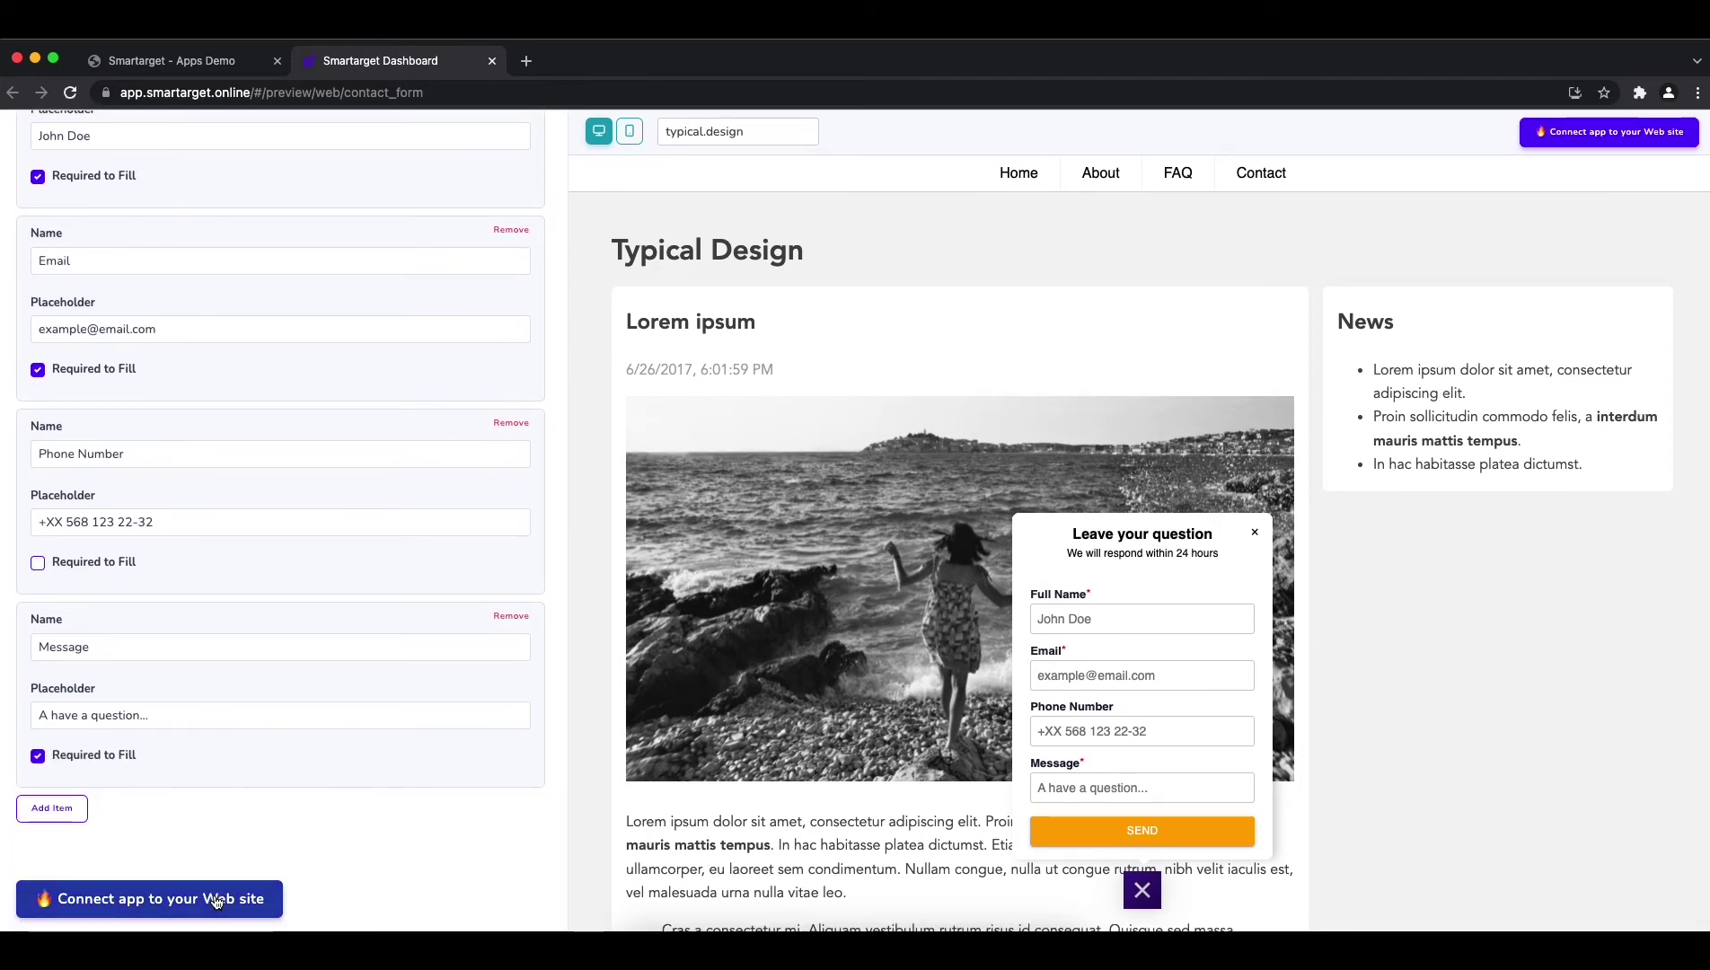
{"action": "left_click", "coordinate": [150, 894]}
{"action": "type", "text": "https://exam"}
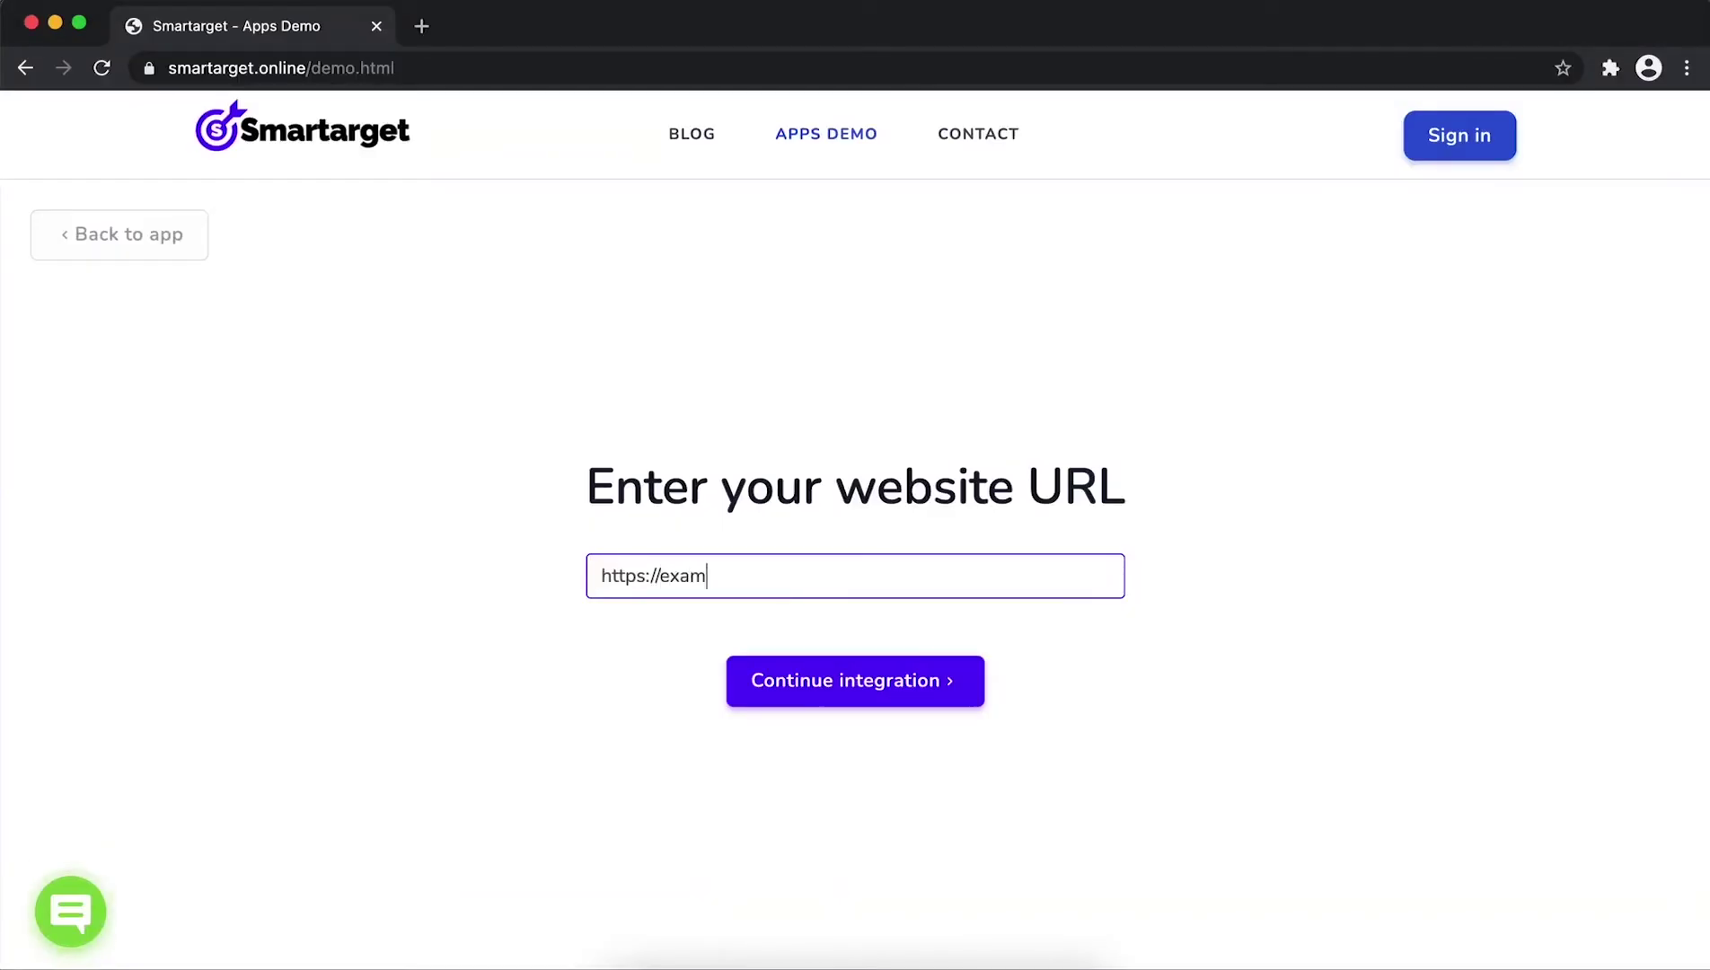
{"action": "type", "text": "ple.com"}
- Submit the website URL, fill in name, email and matching passwords, and accept the terms
{"action": "key", "text": "Return"}
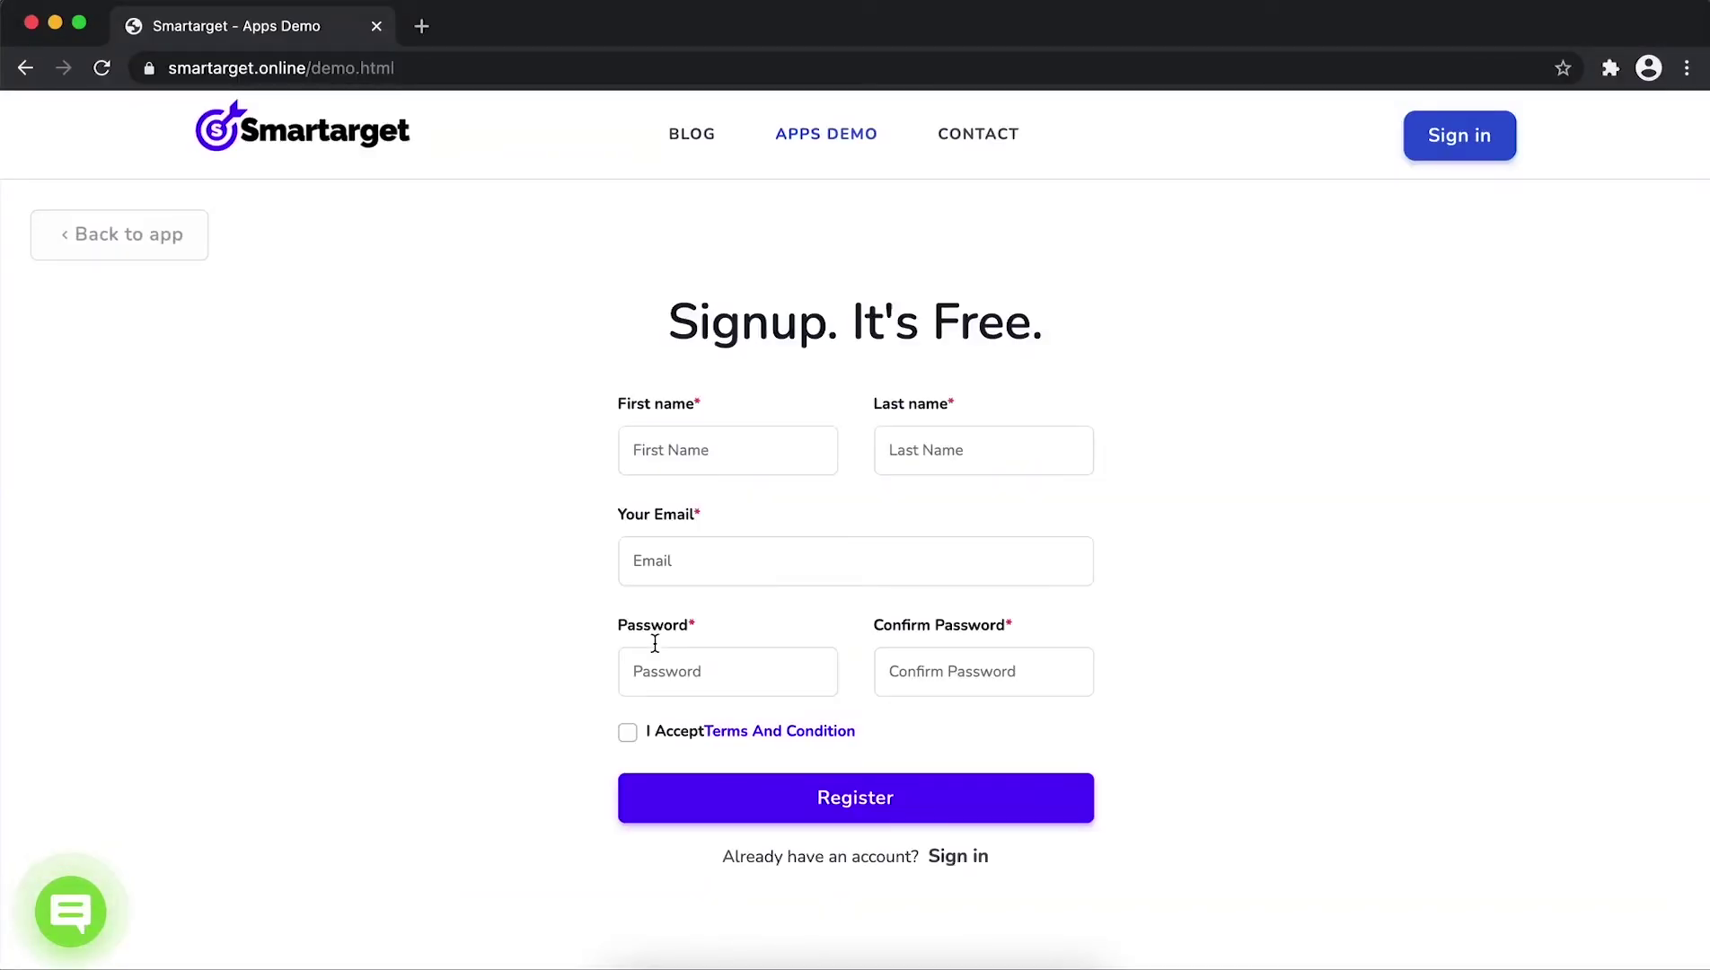
{"action": "left_click", "coordinate": [759, 449]}
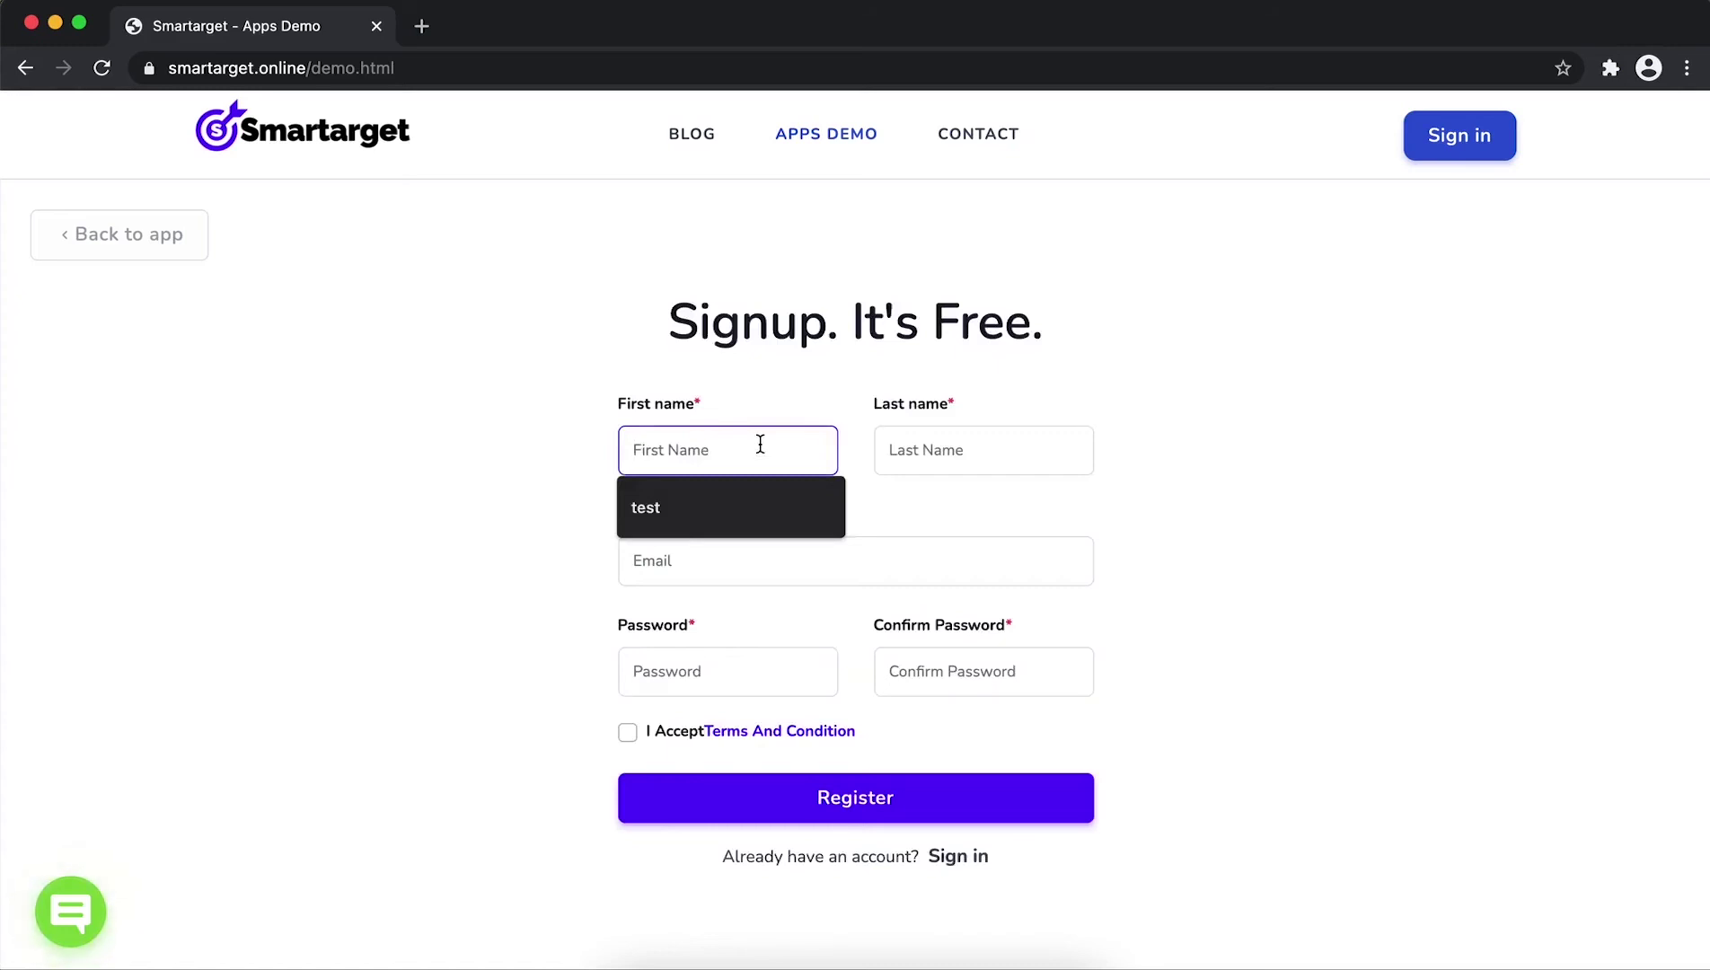
{"action": "type", "text": "Jone"}
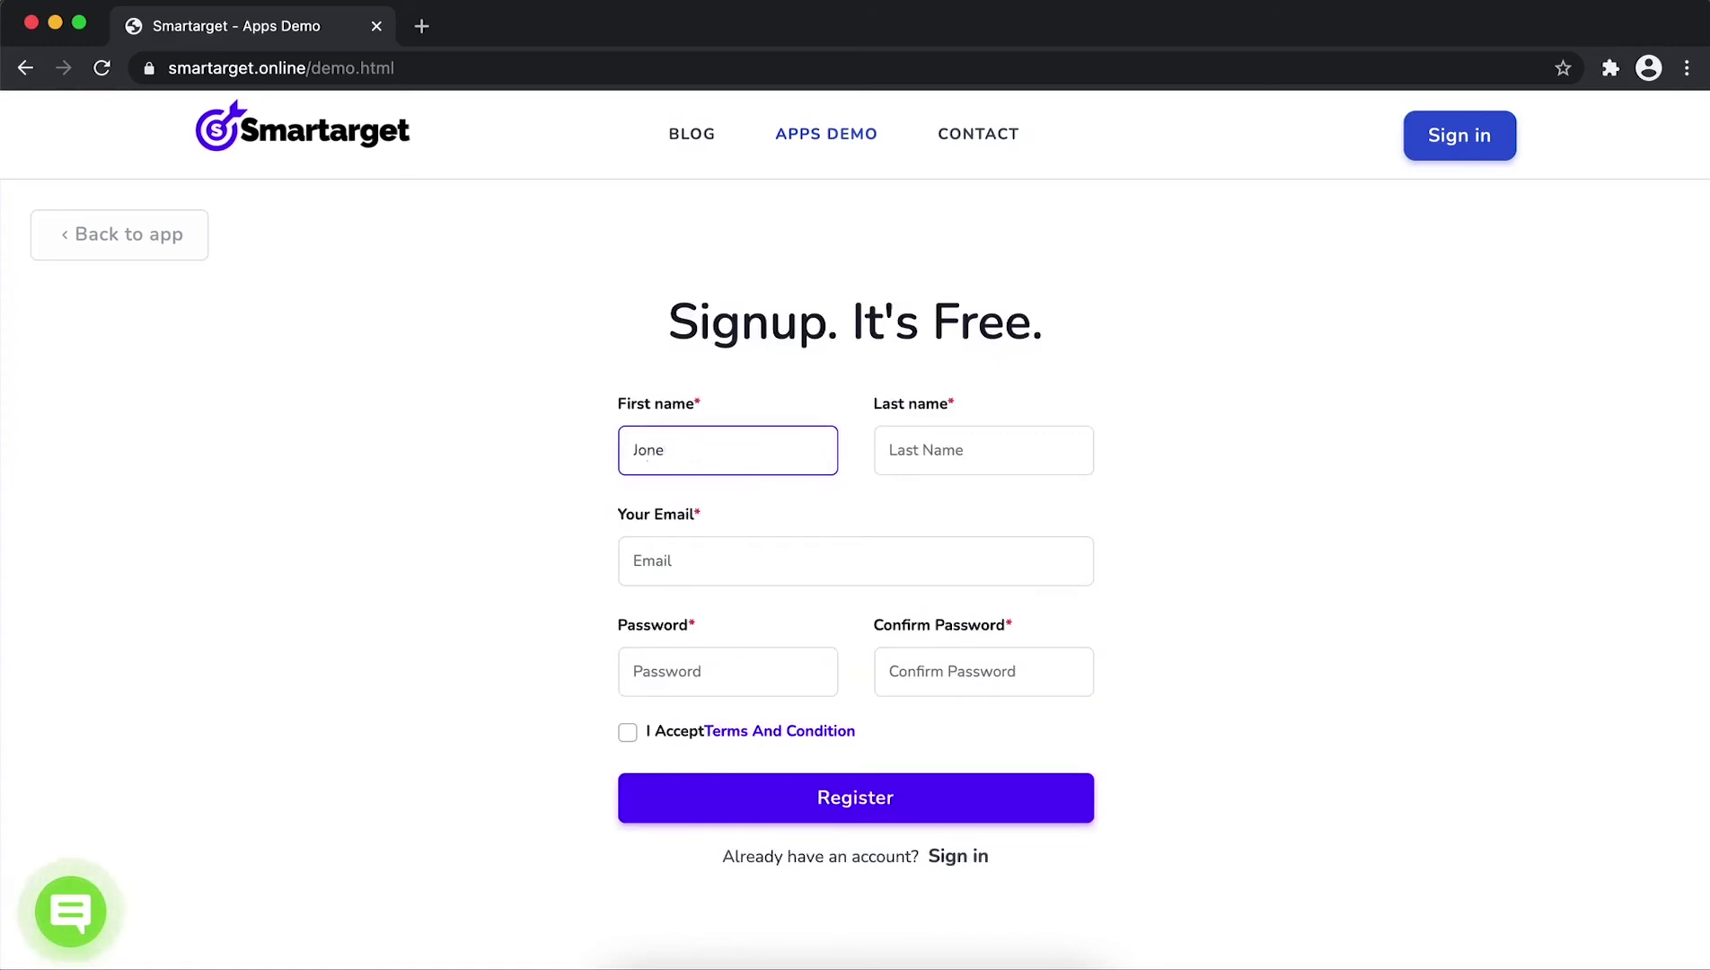
{"action": "key", "text": "BackSpace"}
{"action": "key", "text": "BackSpace"}
{"action": "type", "text": "hn"}
{"action": "key", "text": "Tab"}
{"action": "type", "text": "D"}
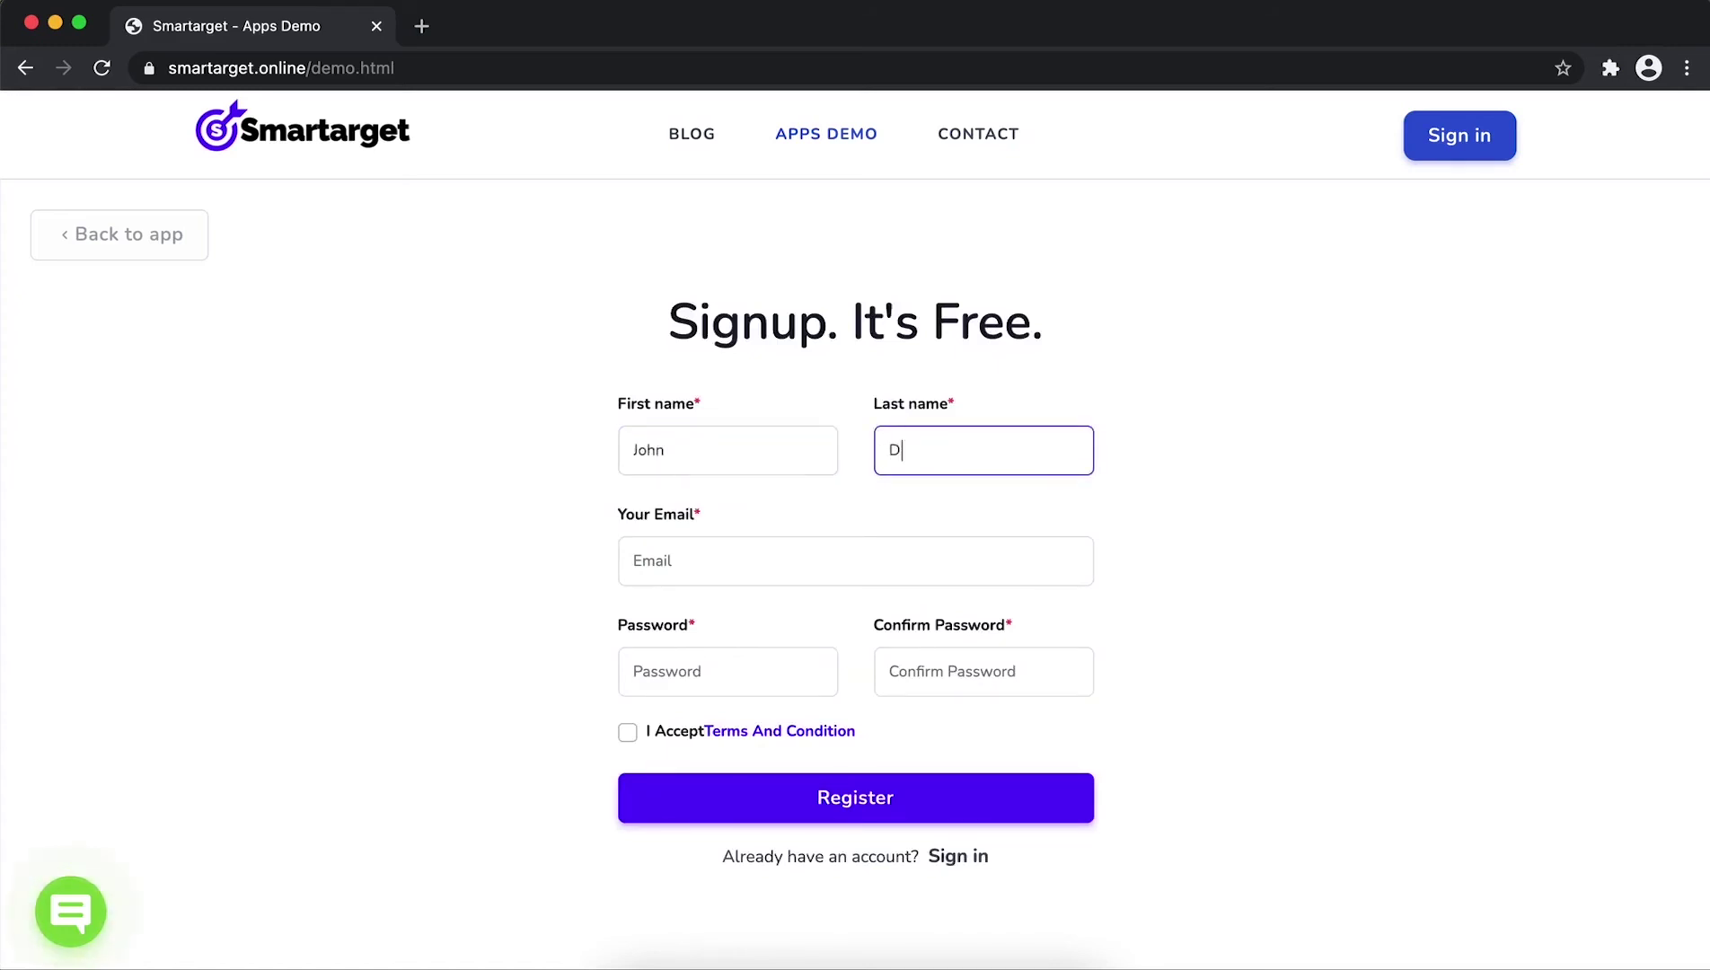
{"action": "type", "text": "oe"}
{"action": "key", "text": "Tab"}
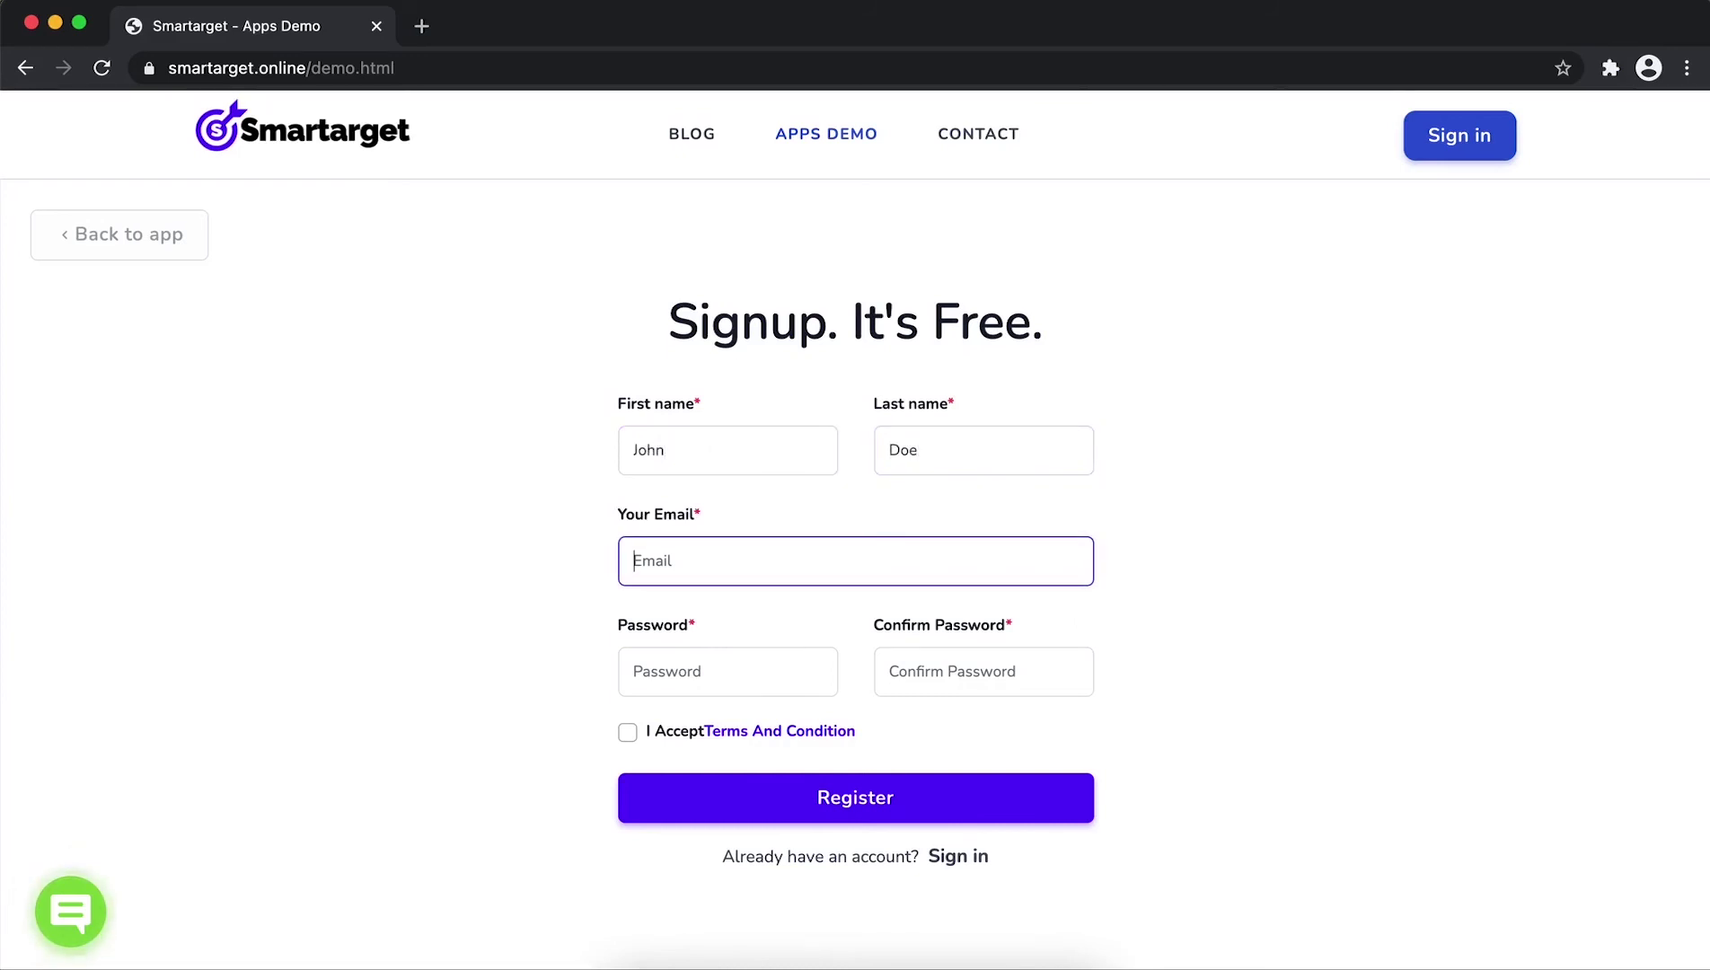
{"action": "type", "text": "jo"}
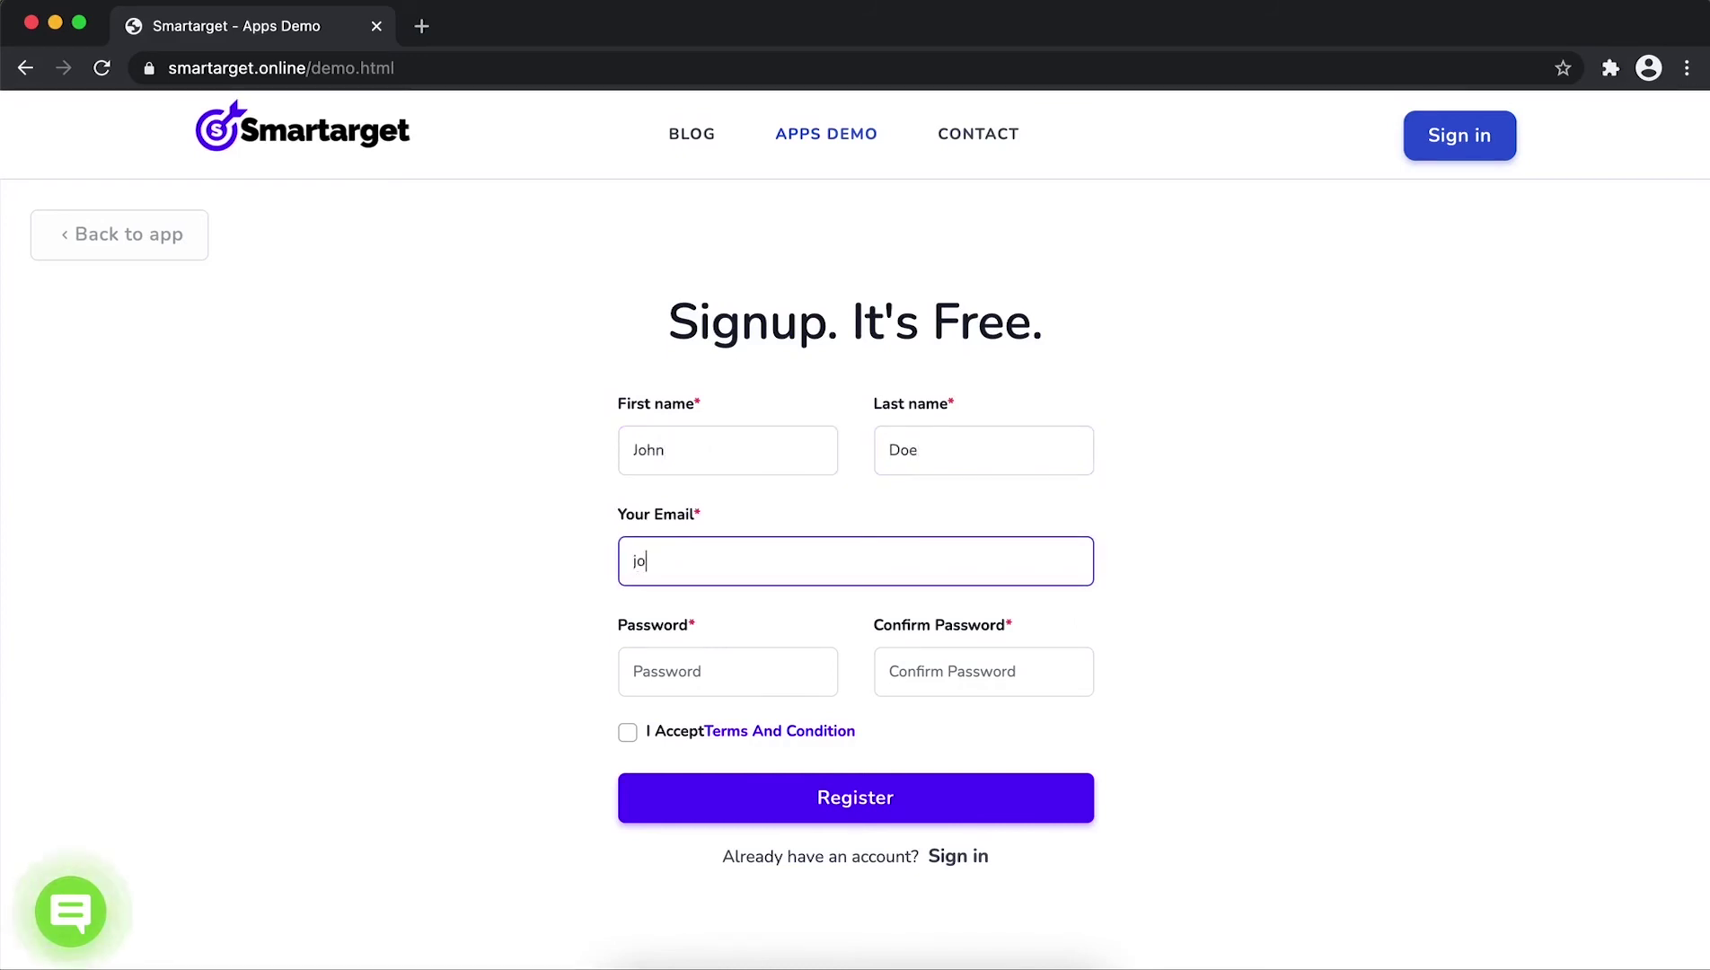
{"action": "type", "text": "nom"}
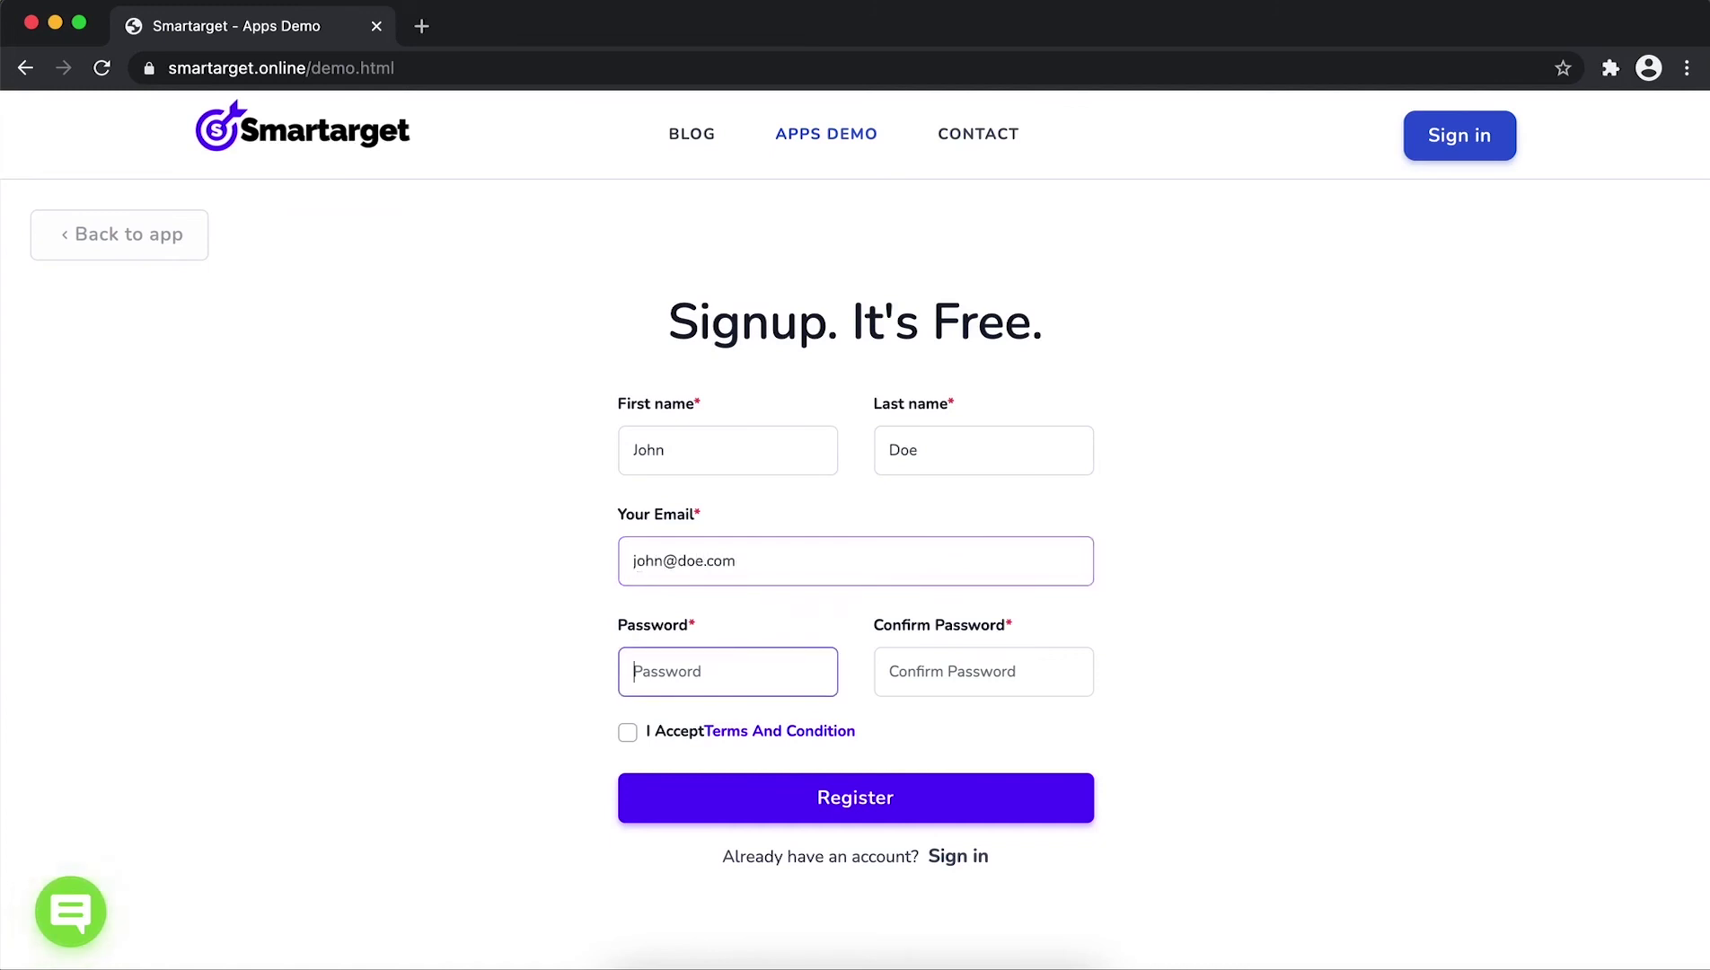
{"action": "key", "text": "Tab"}
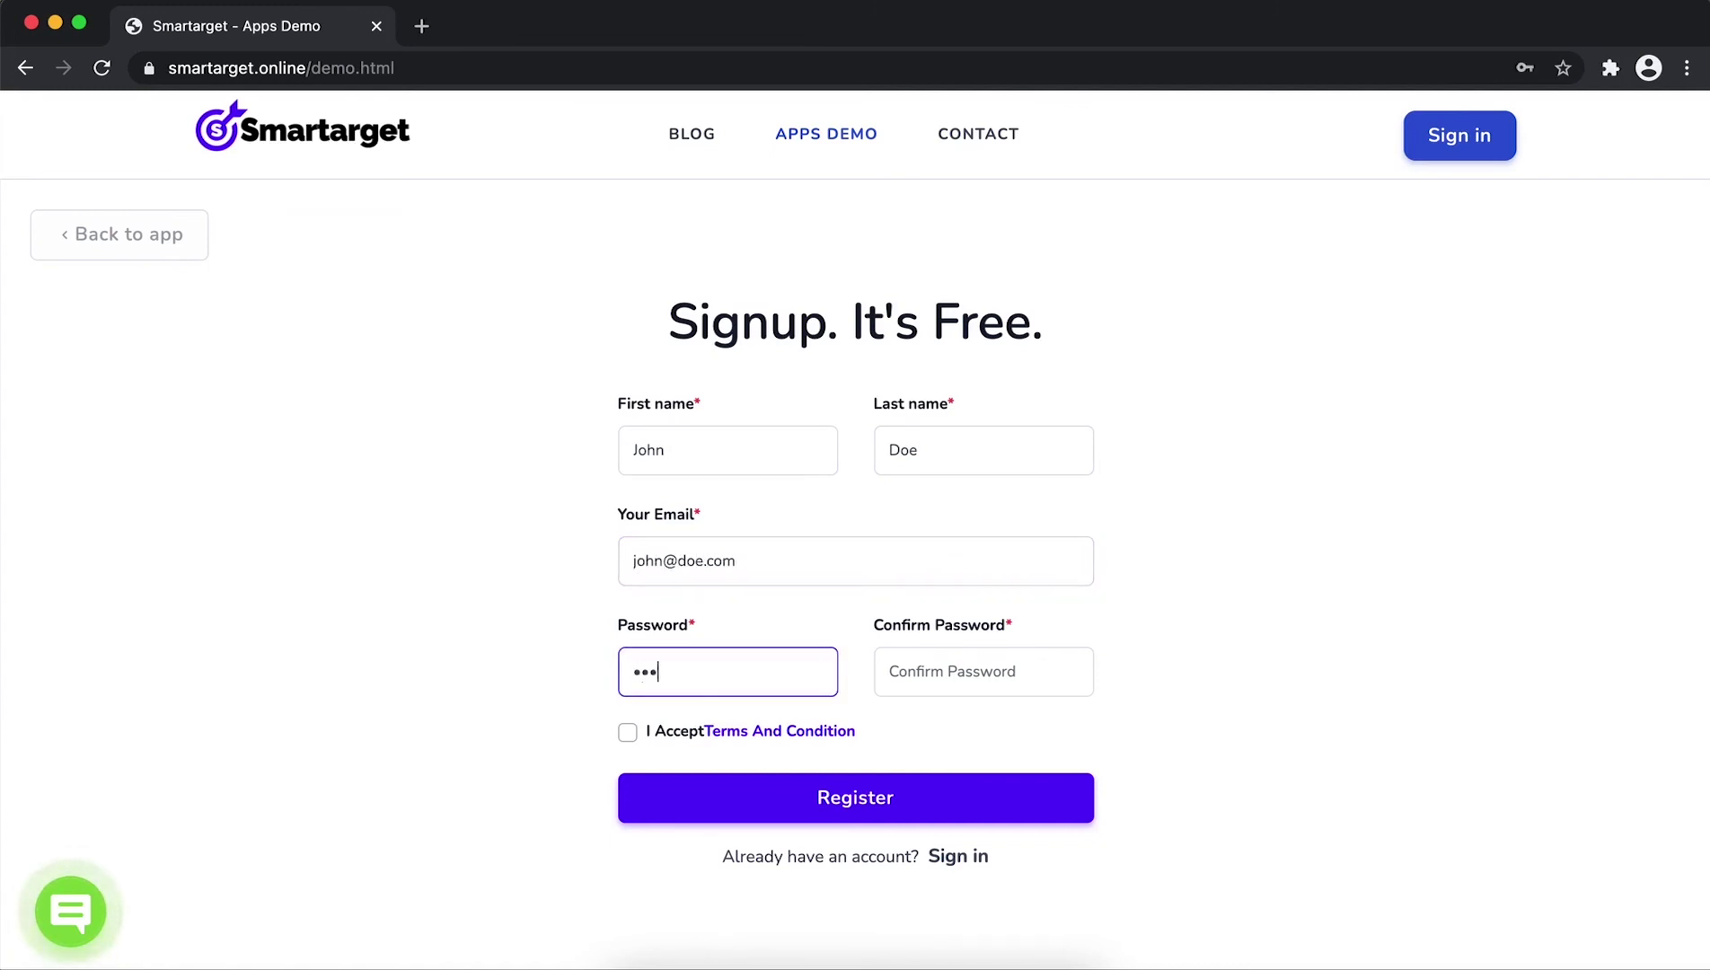
{"action": "key", "text": "Tab"}
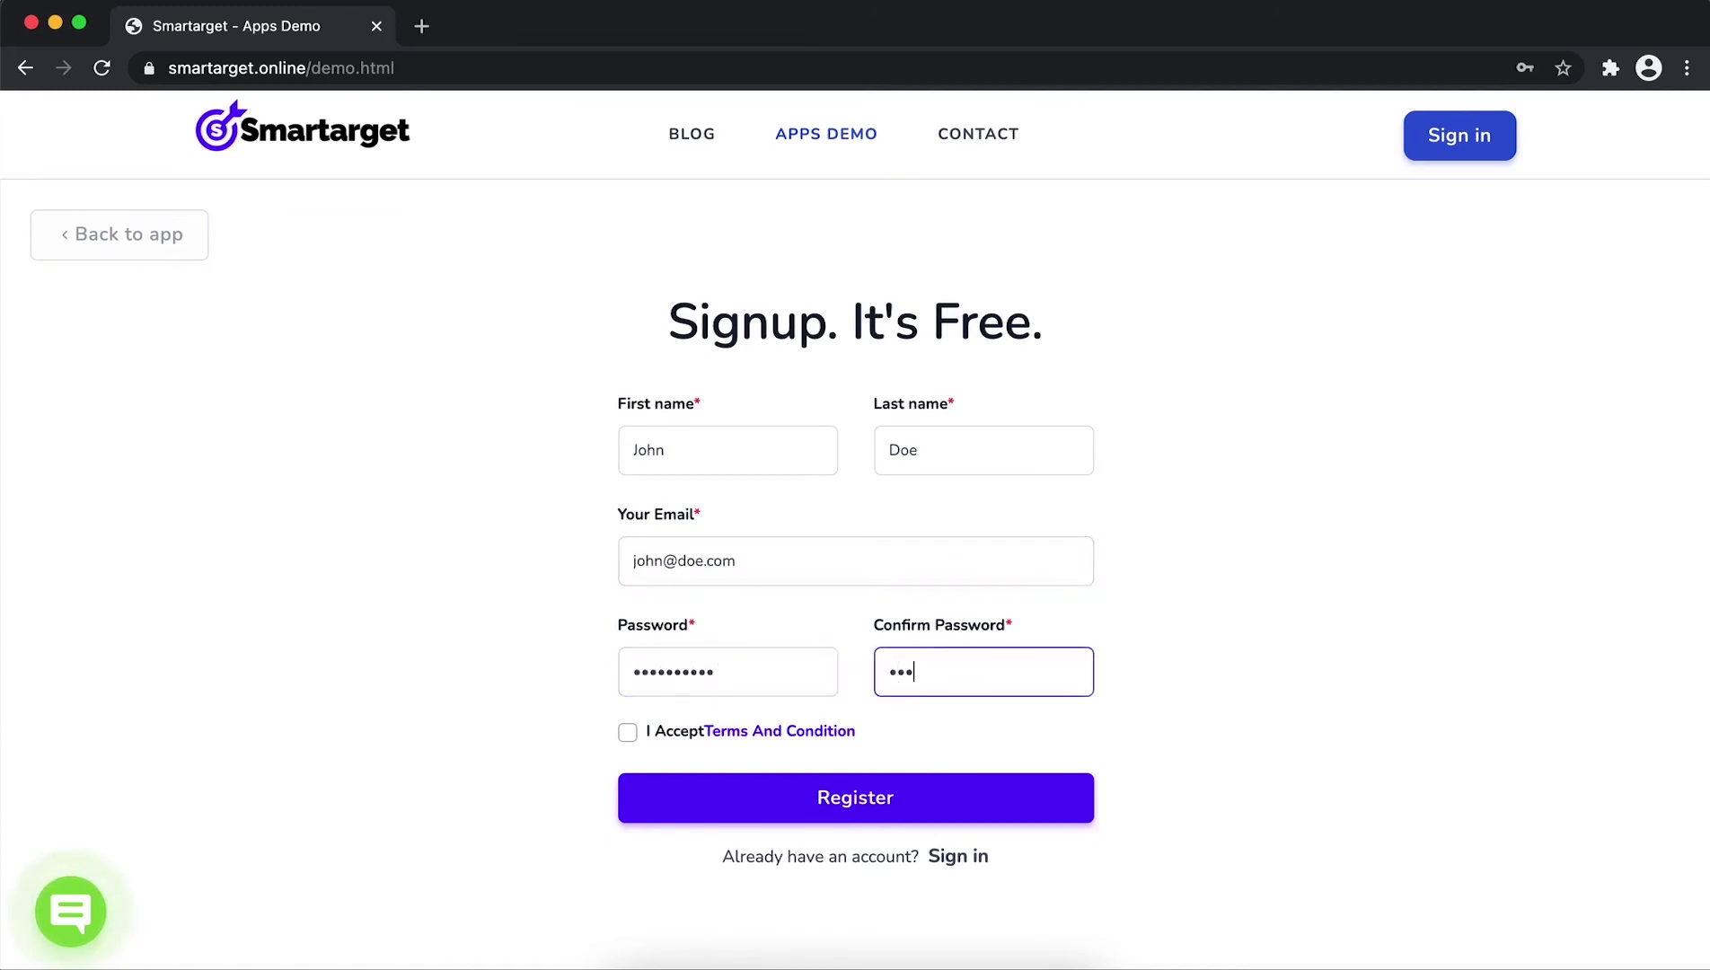
{"action": "left_click", "coordinate": [627, 731]}
- Submit the registration, decline saving the password, and copy the embed script code
{"action": "left_click", "coordinate": [755, 797]}
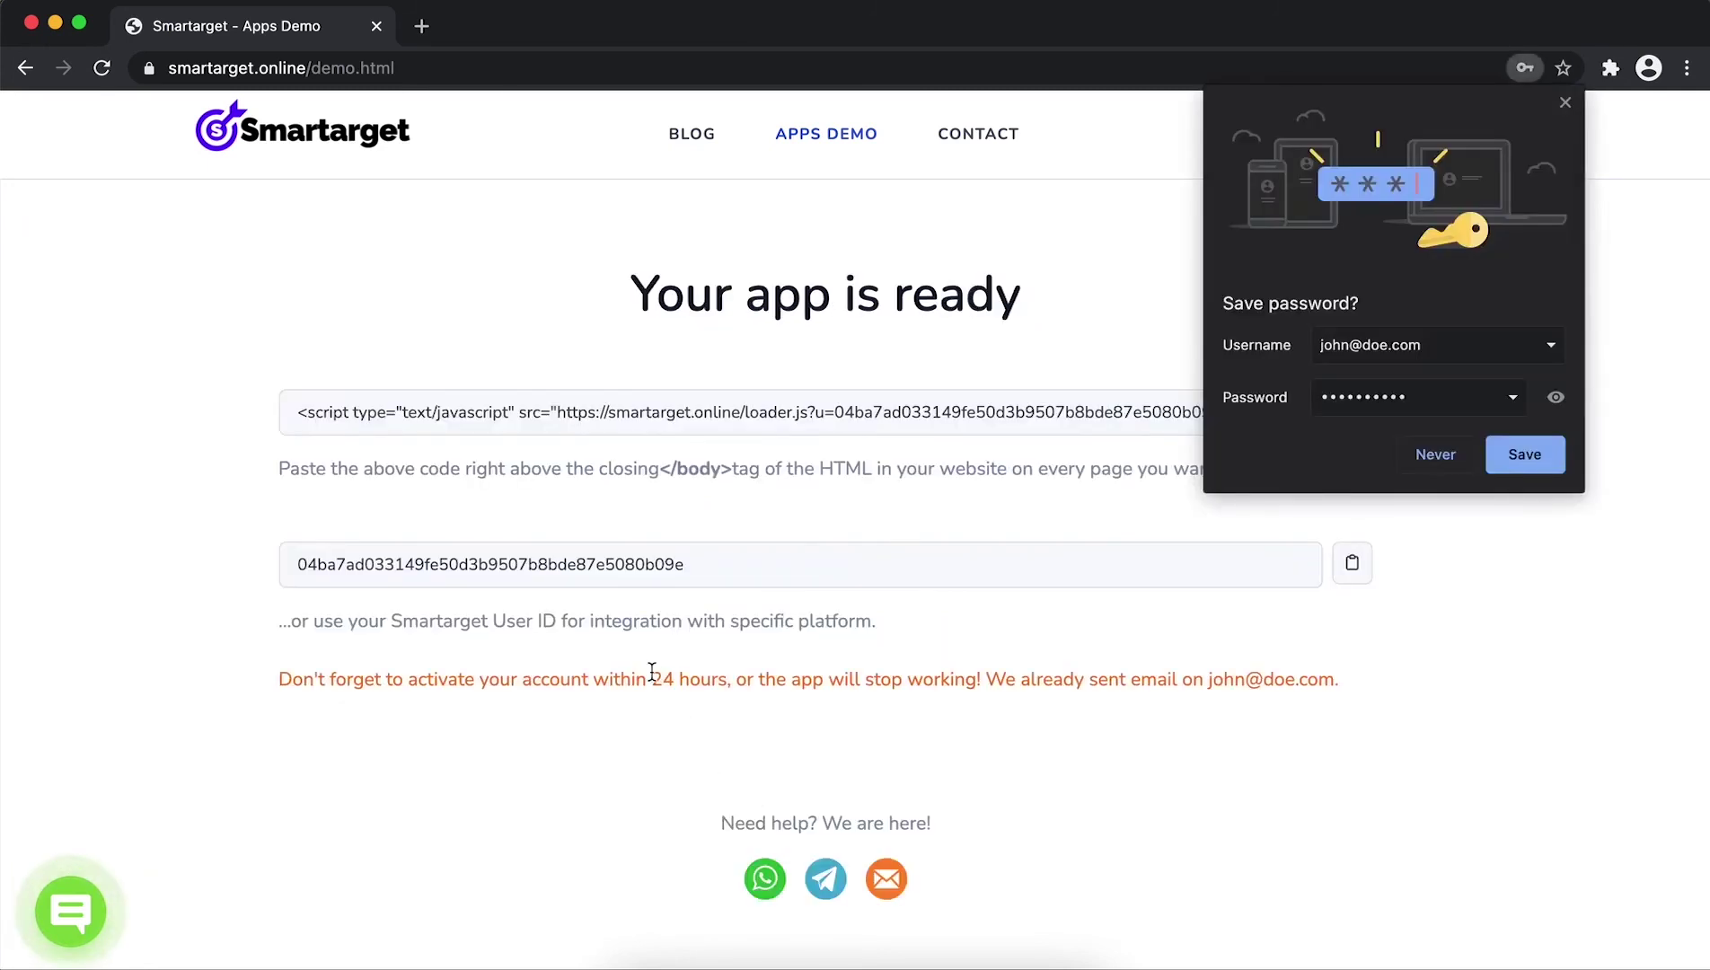
{"action": "left_click", "coordinate": [1436, 455]}
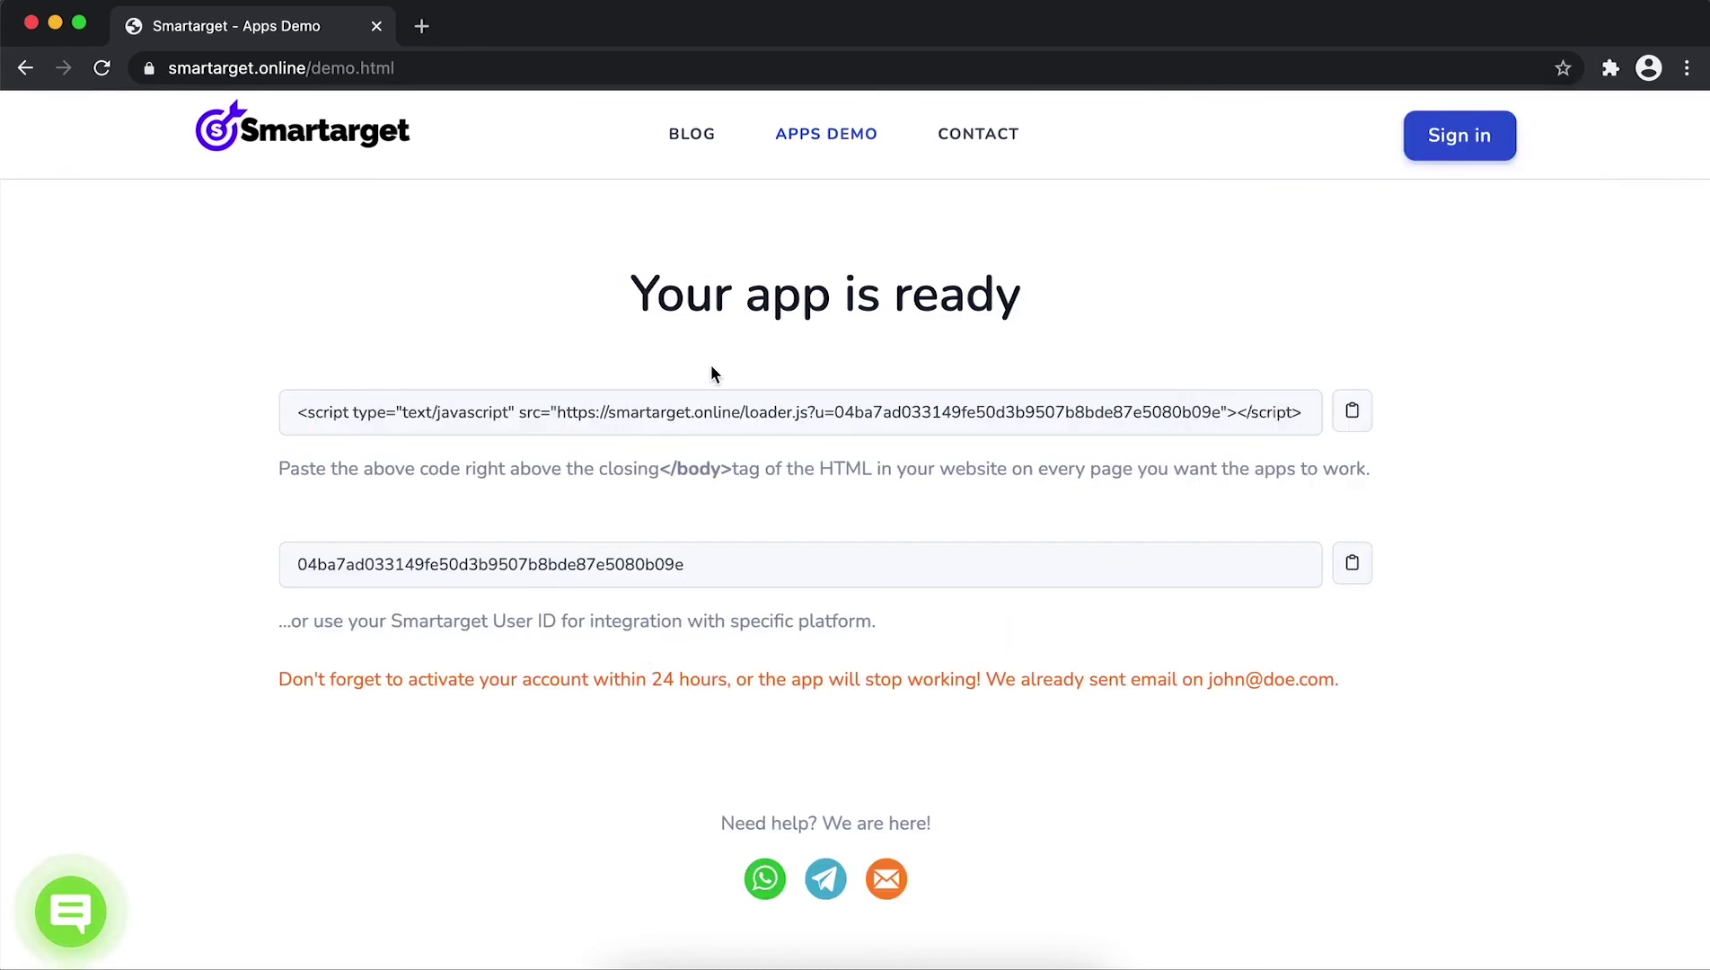
{"action": "left_click", "coordinate": [1352, 410]}
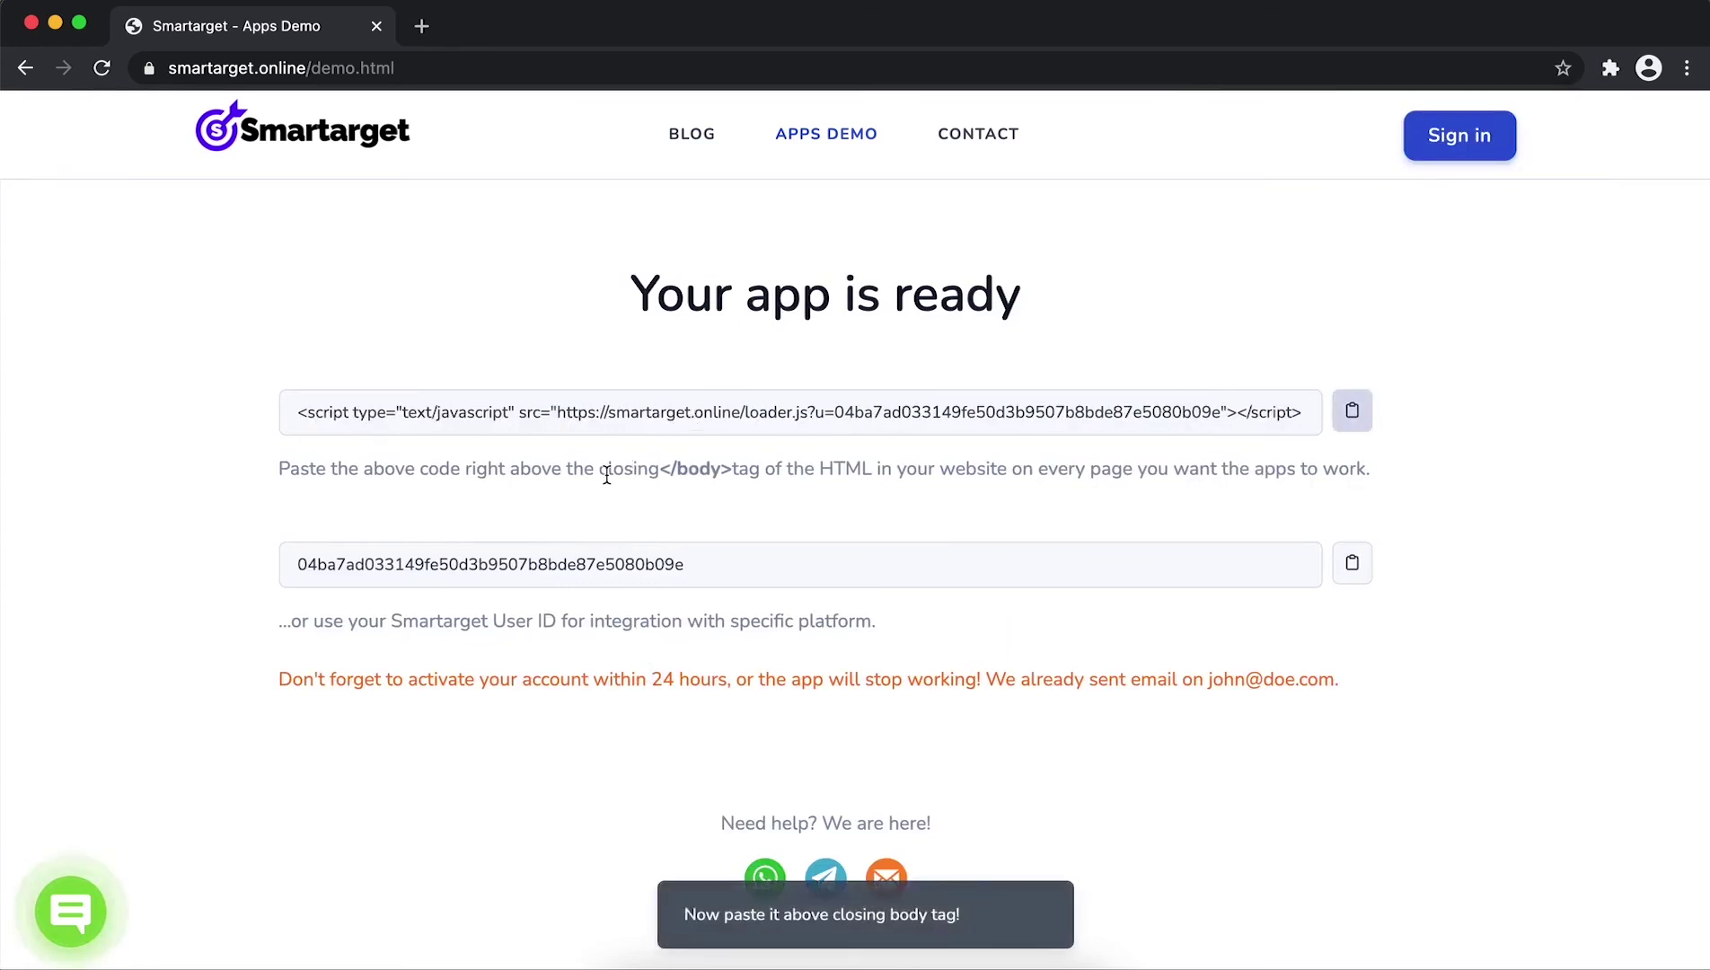
{"action": "left_click_drag", "start_coordinate": [659, 470], "coordinate": [733, 470]}
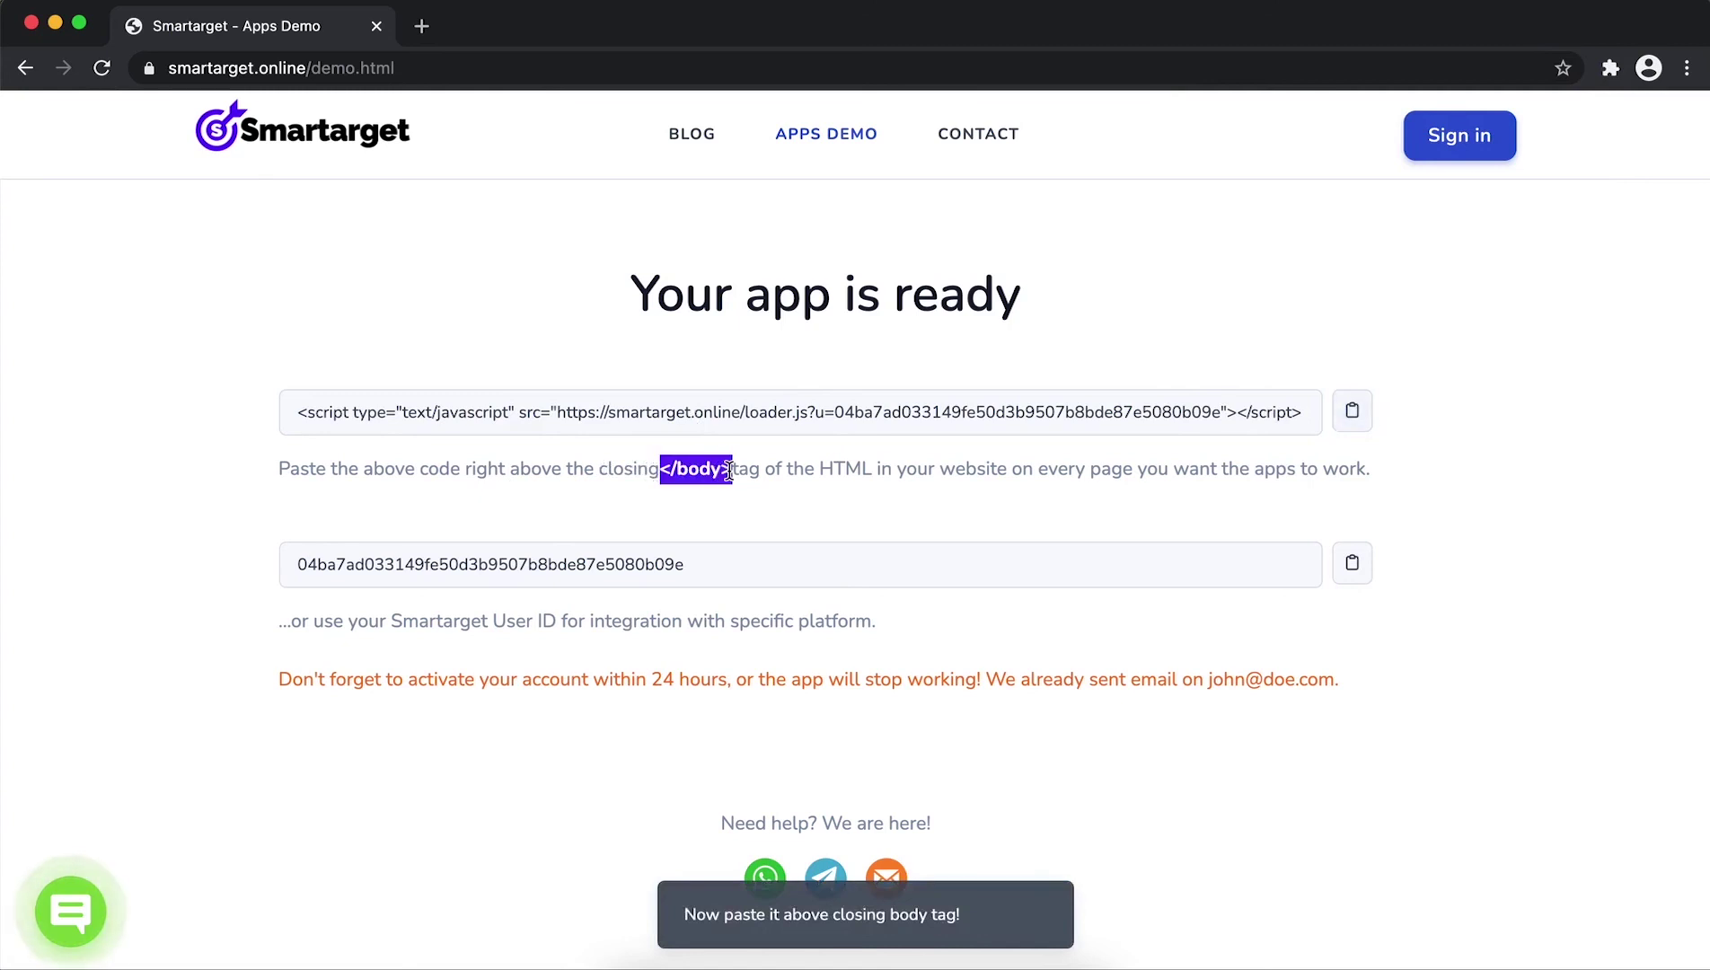